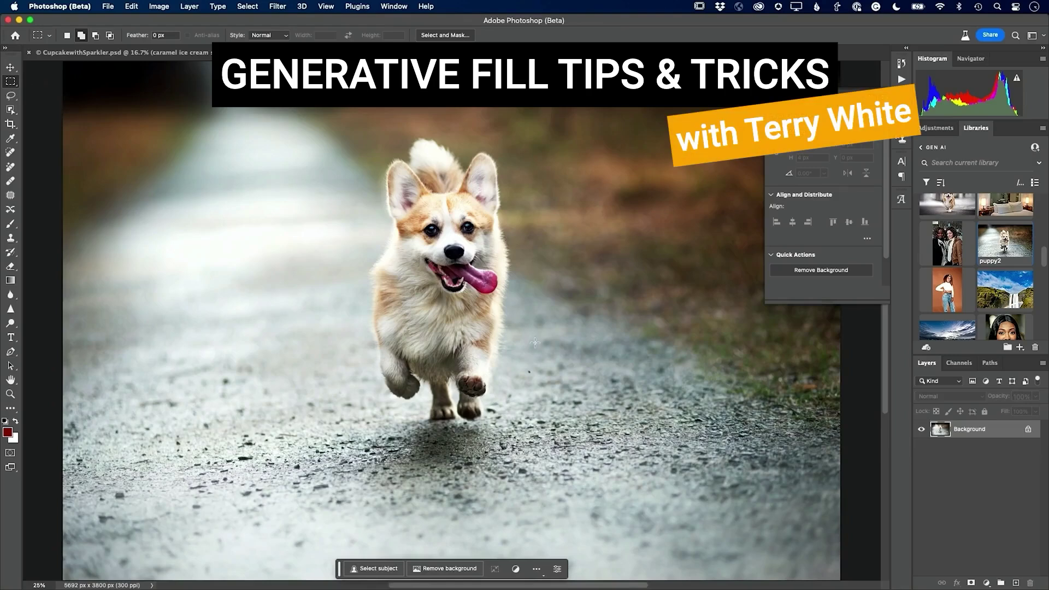
Step: Switch to the freehand Lasso tool to outline part of the corgi photo
scroll(621, 362, "down", 5)
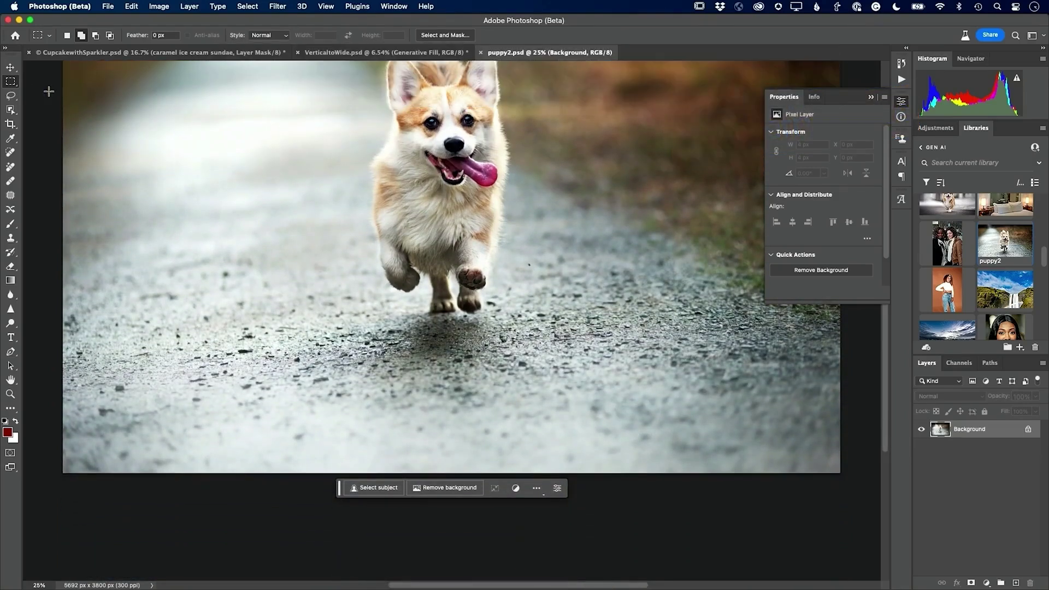
left_click(10, 96)
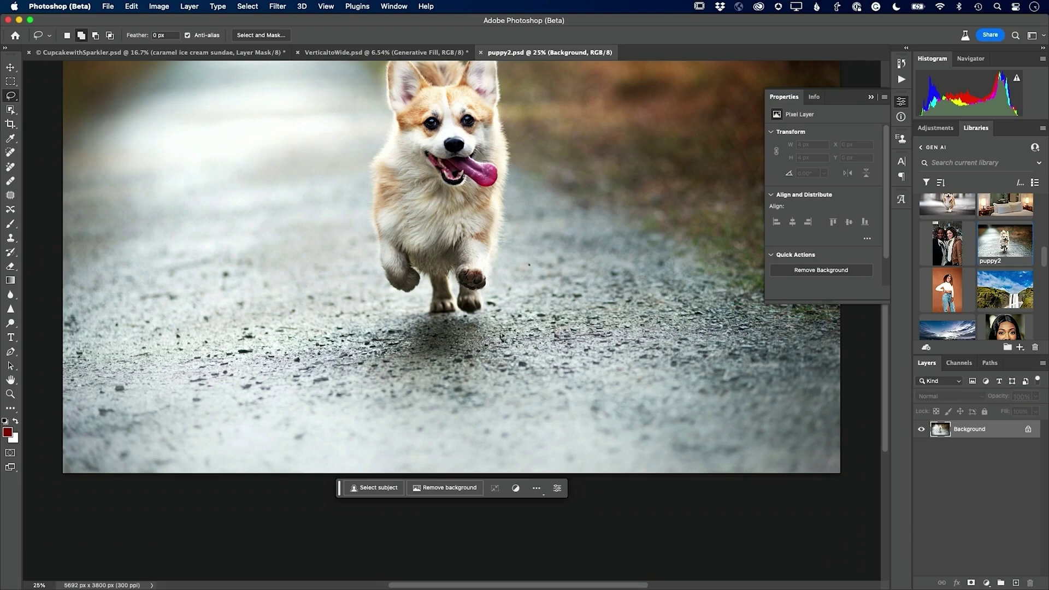
Step: Lasso the road below the corgi's paws and generate 'puddle of water' into it
mouse_move(481, 326)
left_mouse_down()
mouse_move(385, 323)
mouse_move(298, 343)
mouse_move(213, 404)
mouse_move(220, 435)
mouse_move(241, 453)
mouse_move(348, 474)
mouse_move(553, 479)
mouse_move(618, 455)
mouse_move(630, 422)
mouse_move(612, 338)
mouse_move(584, 315)
mouse_move(475, 328)
left_mouse_up()
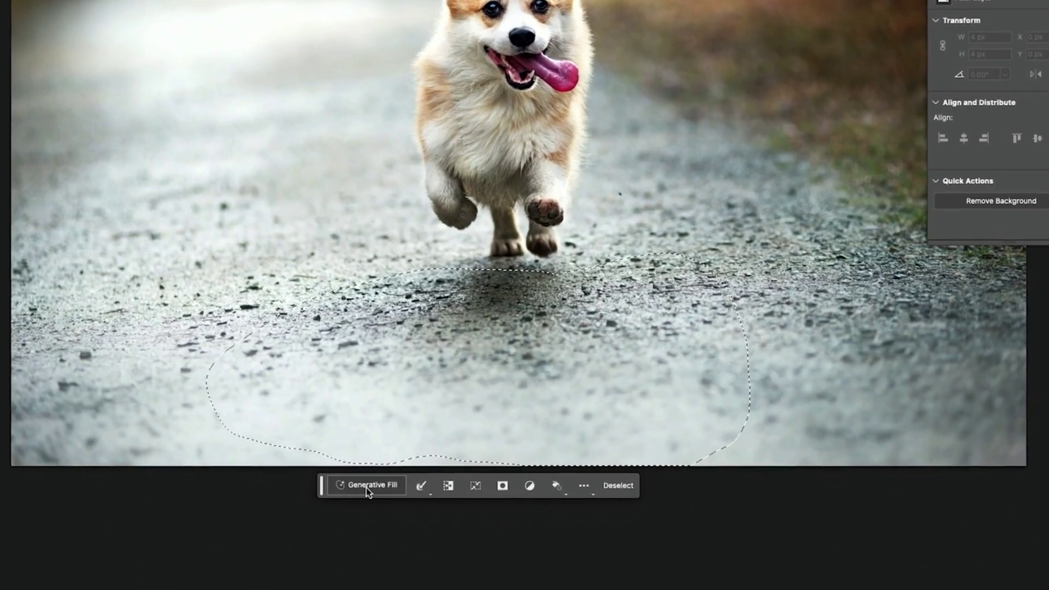
left_click(353, 486)
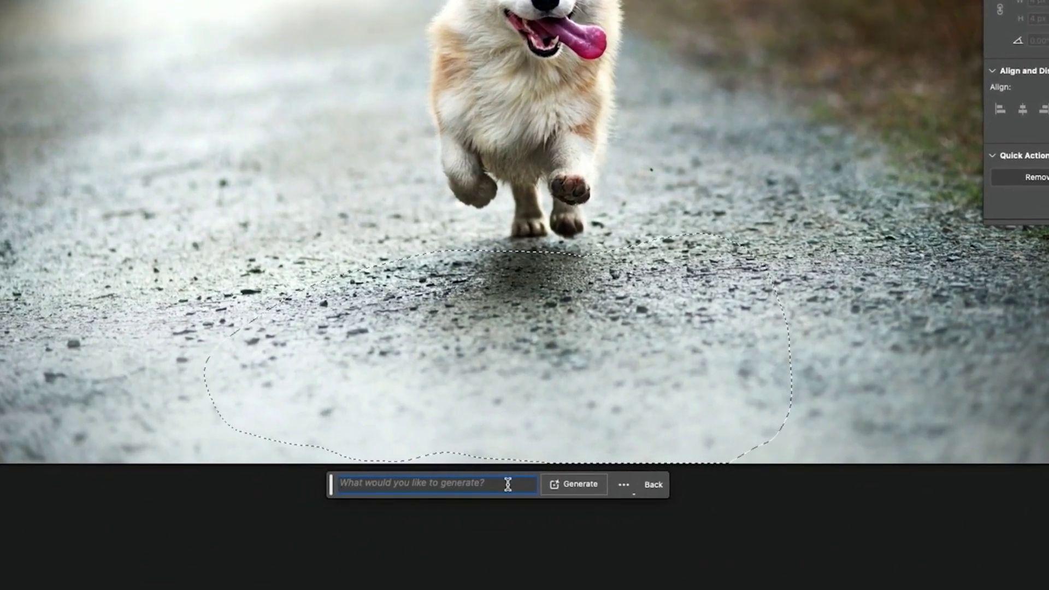
type("puddle ")
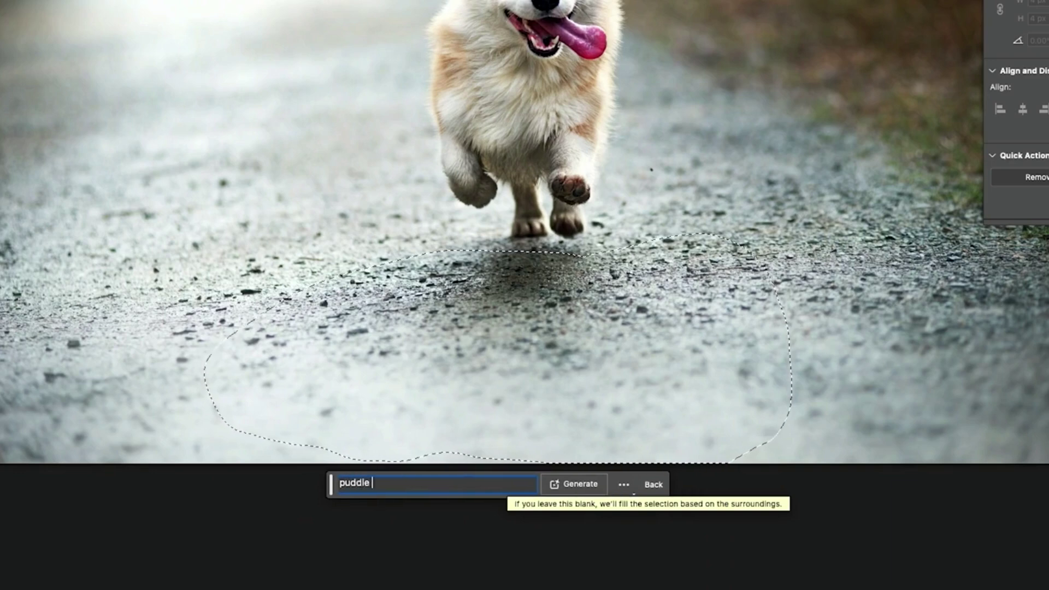
type("of water")
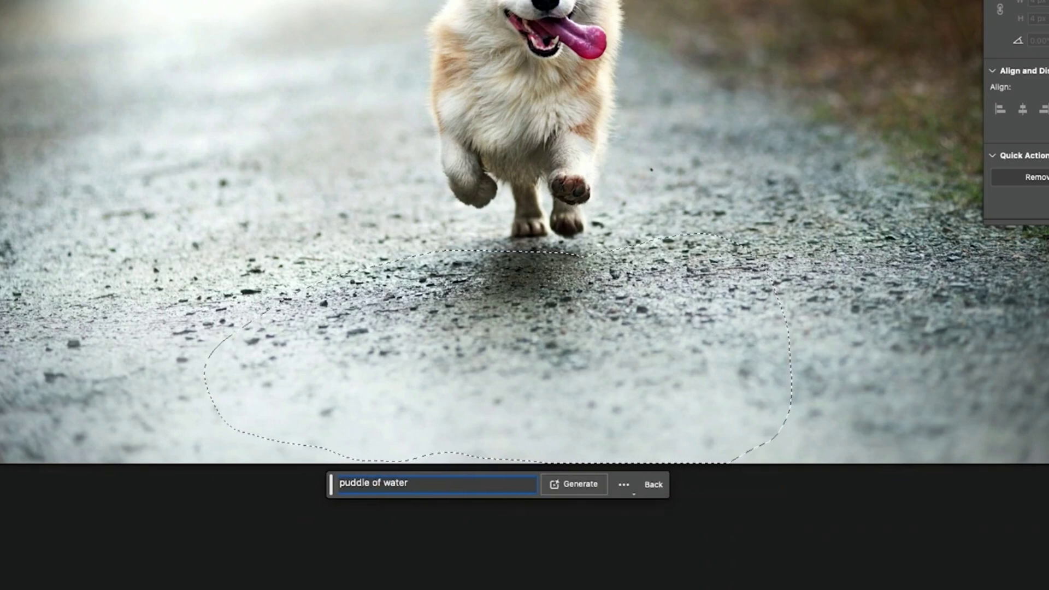
left_click(572, 489)
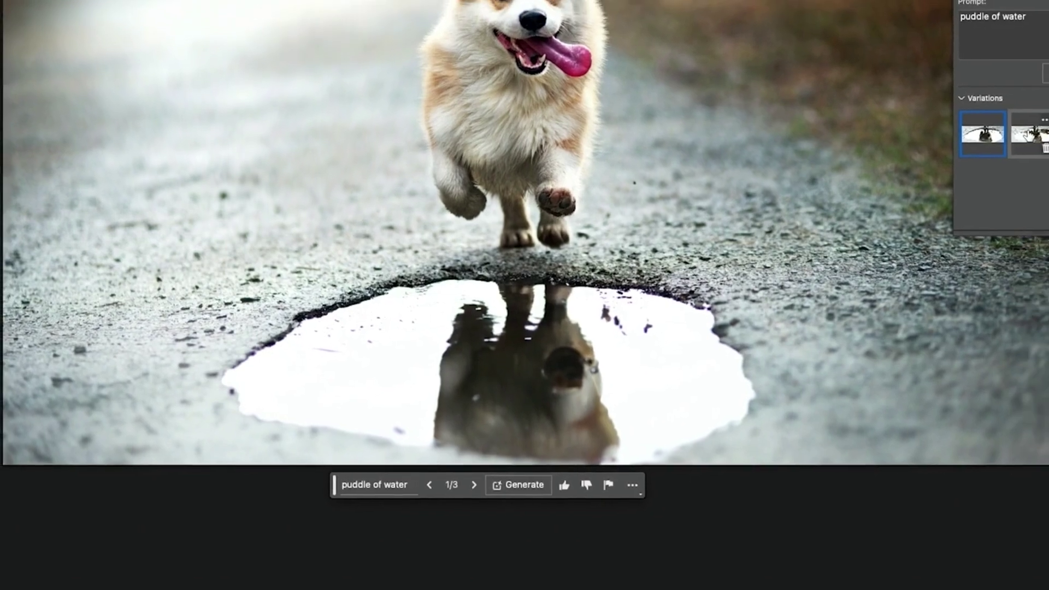
Step: Keep the second puddle variation and move the puddle layer 650 px to the right
left_click(1028, 134)
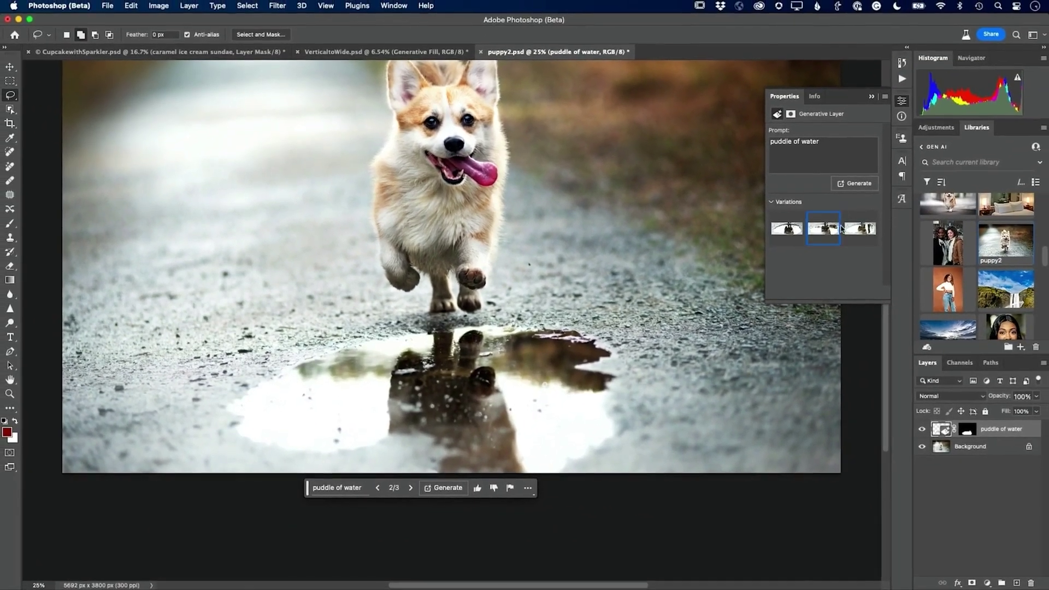
left_click(854, 230)
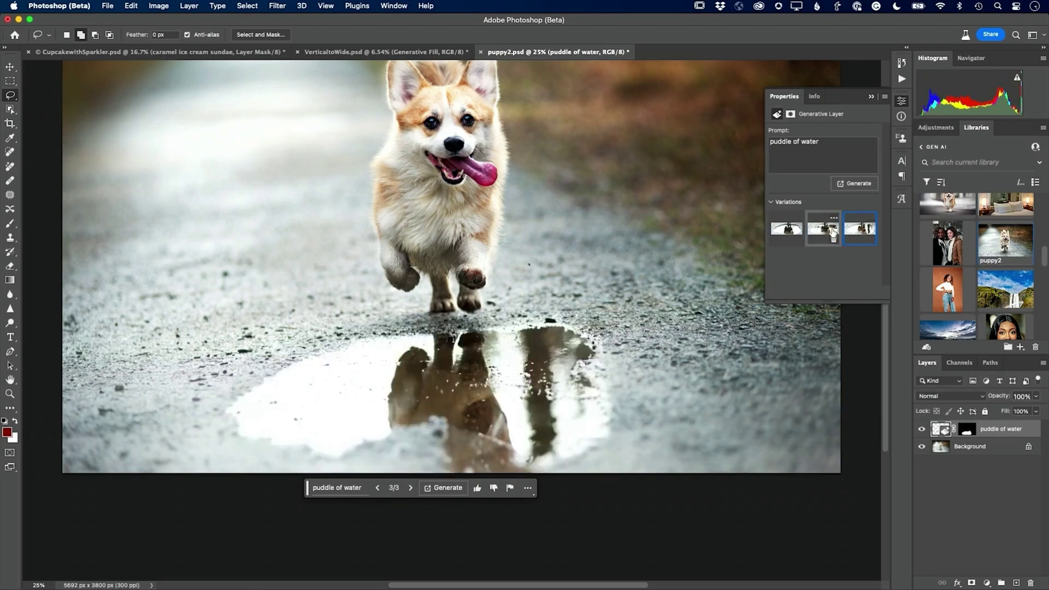
left_click(791, 231)
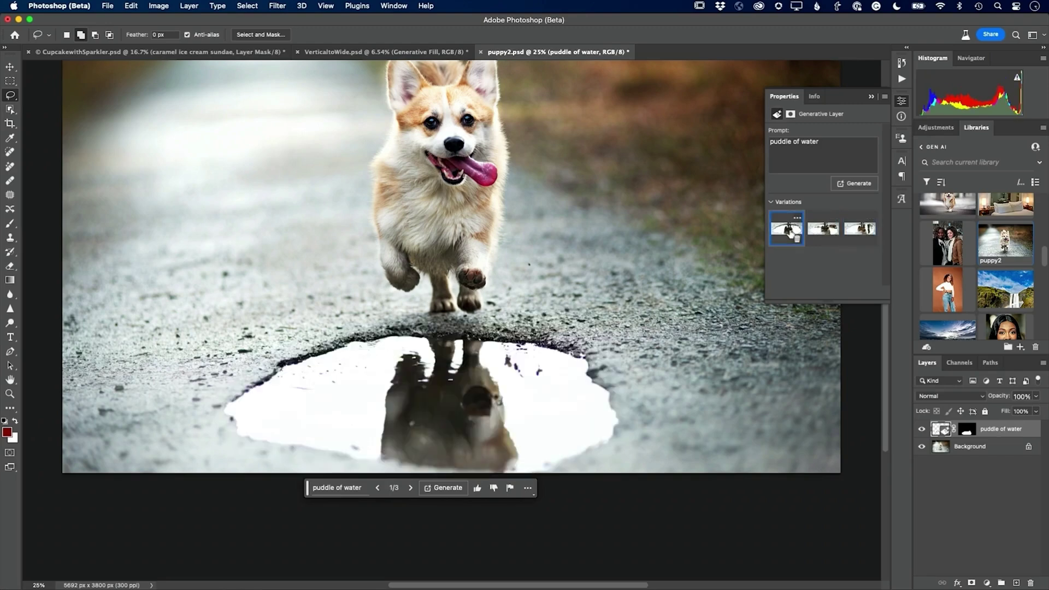
left_click(824, 229)
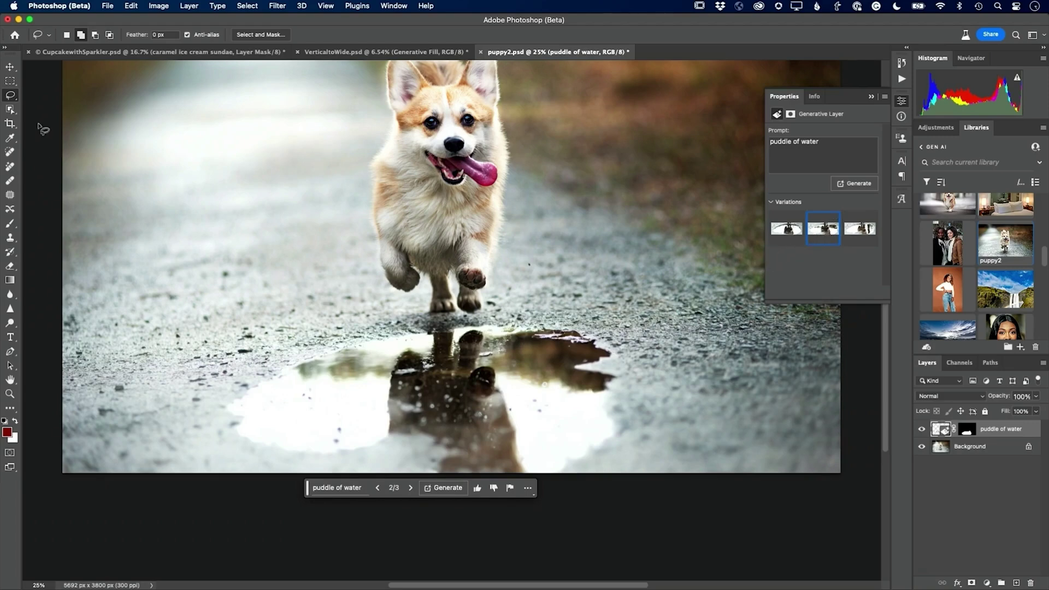
left_click(10, 66)
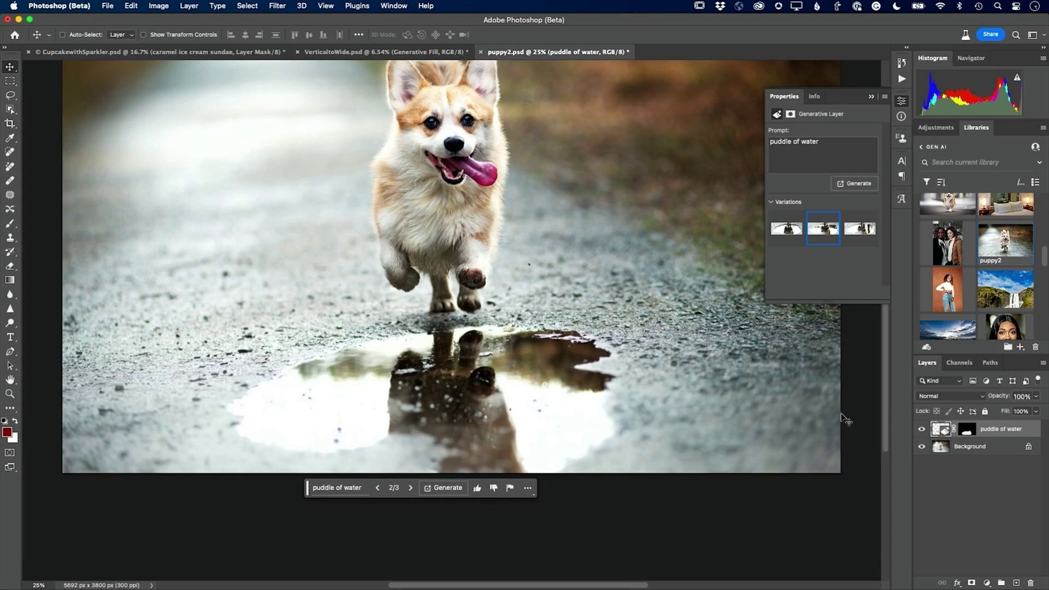
left_click_drag(454, 386, 567, 387)
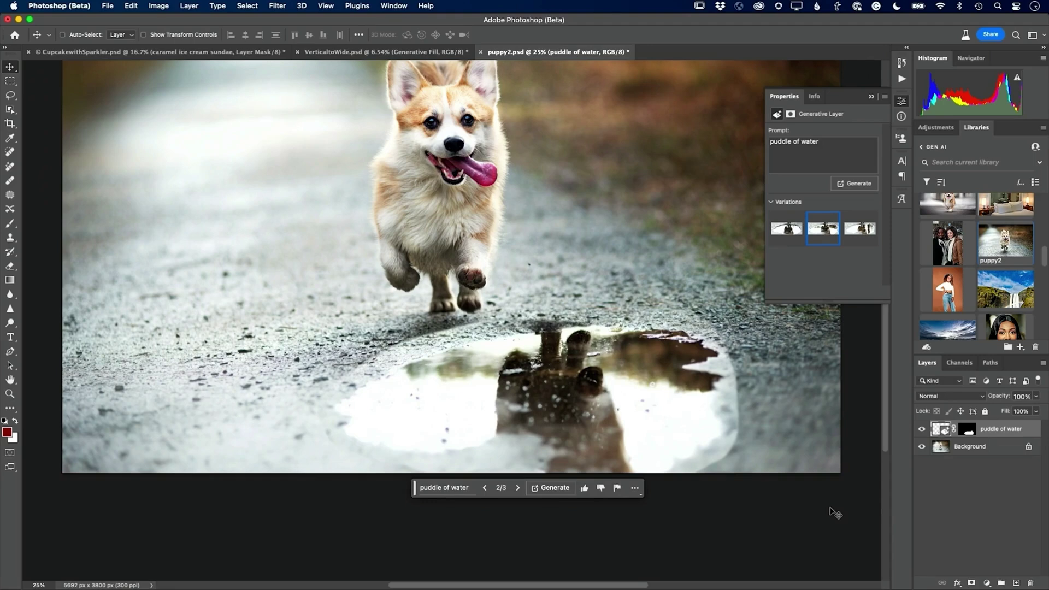
Step: Regenerate the puddle in its new position and keep the darker second of six variations
left_click(854, 184)
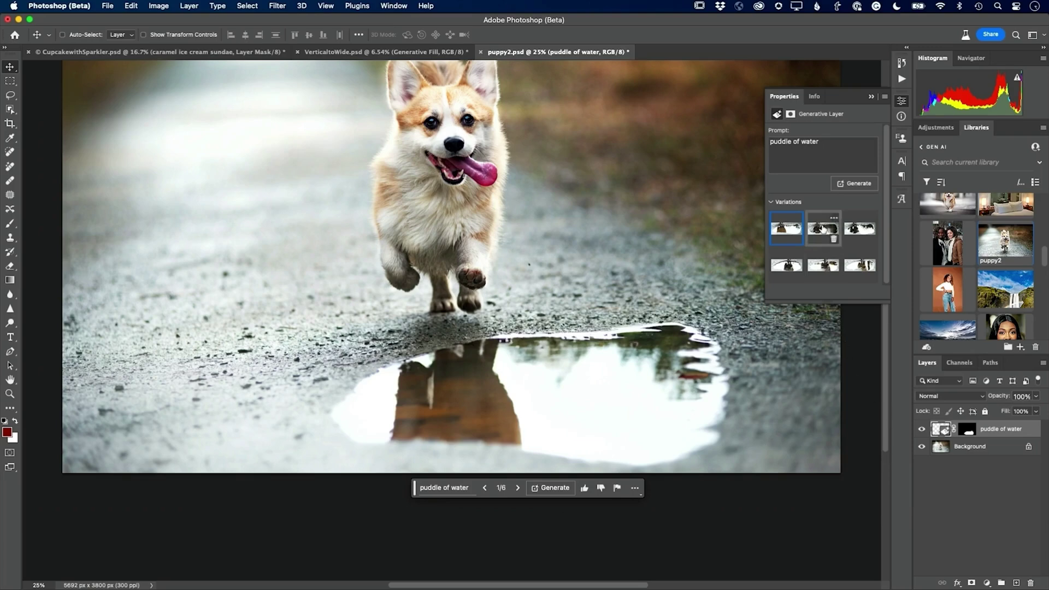
left_click(823, 230)
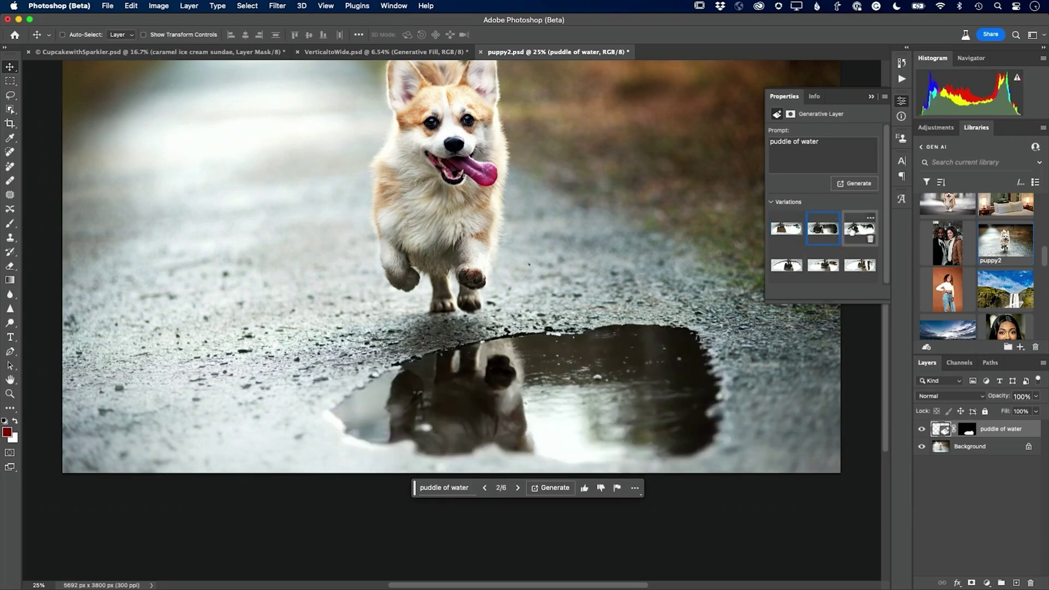
left_click(855, 230)
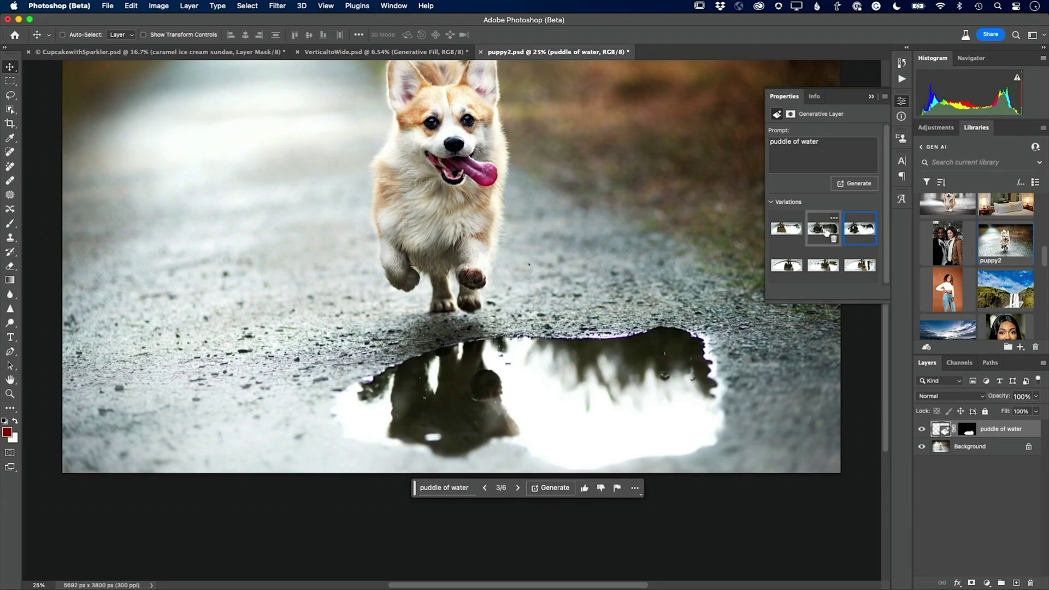
left_click(826, 233)
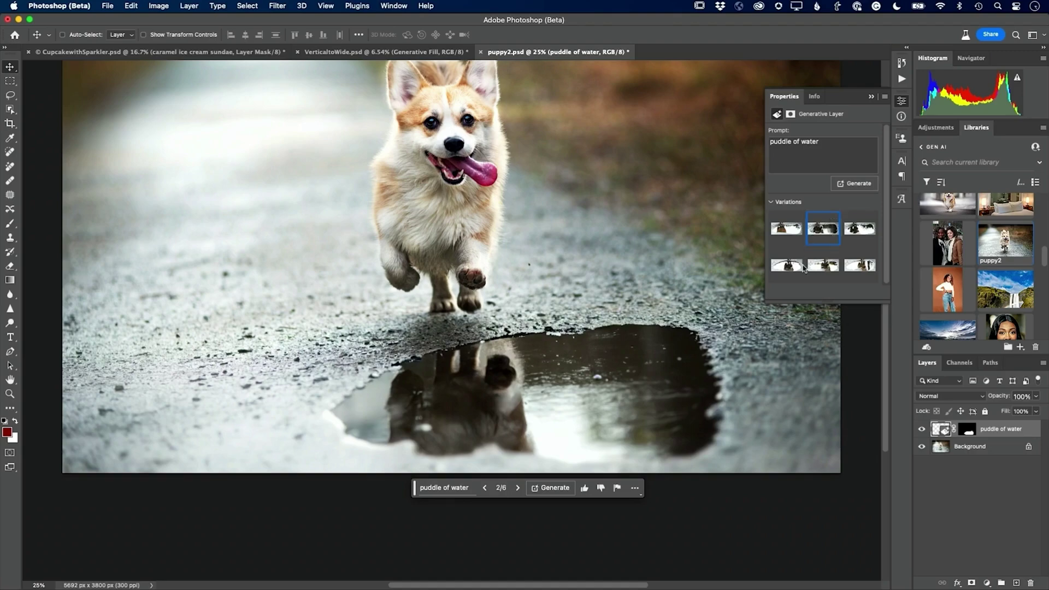
key("super+minus")
key("super+minus")
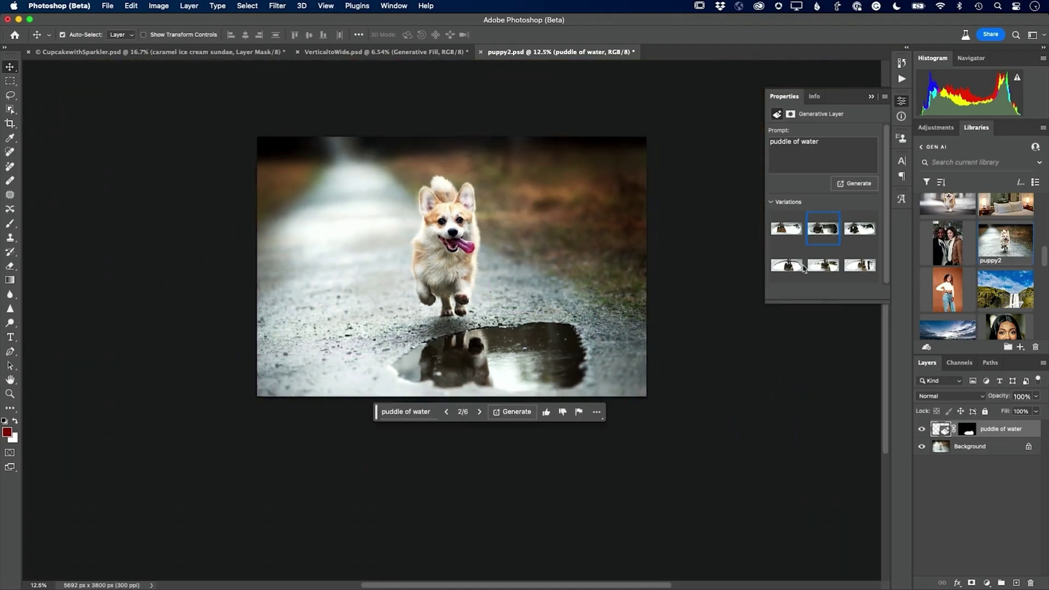
Step: Crop the canvas upward to 5696 × 5945 px with the fill set to Generative Expand
scroll(562, 319, "up", 4)
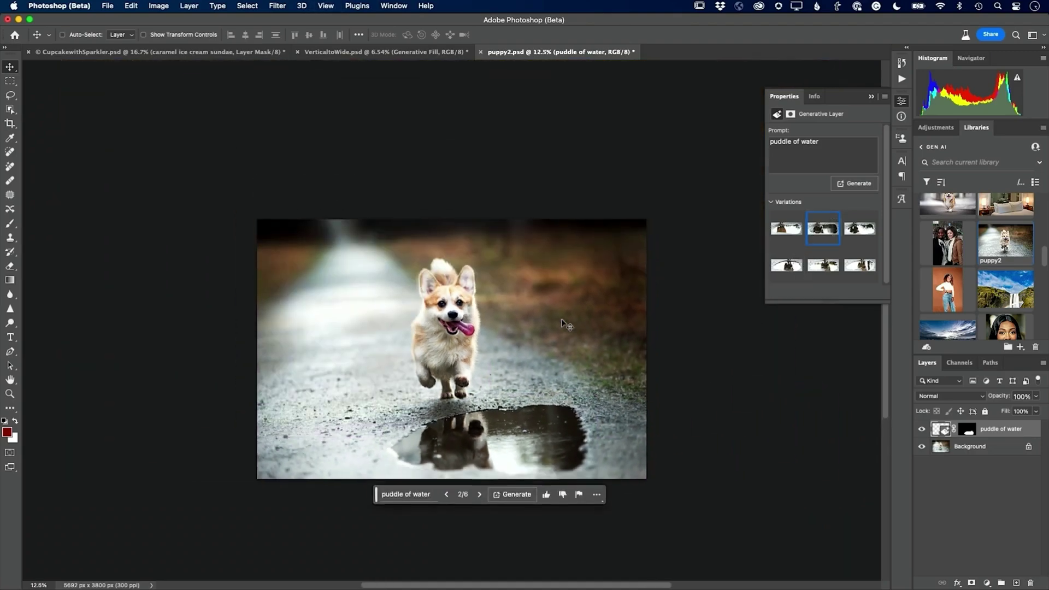
key("c")
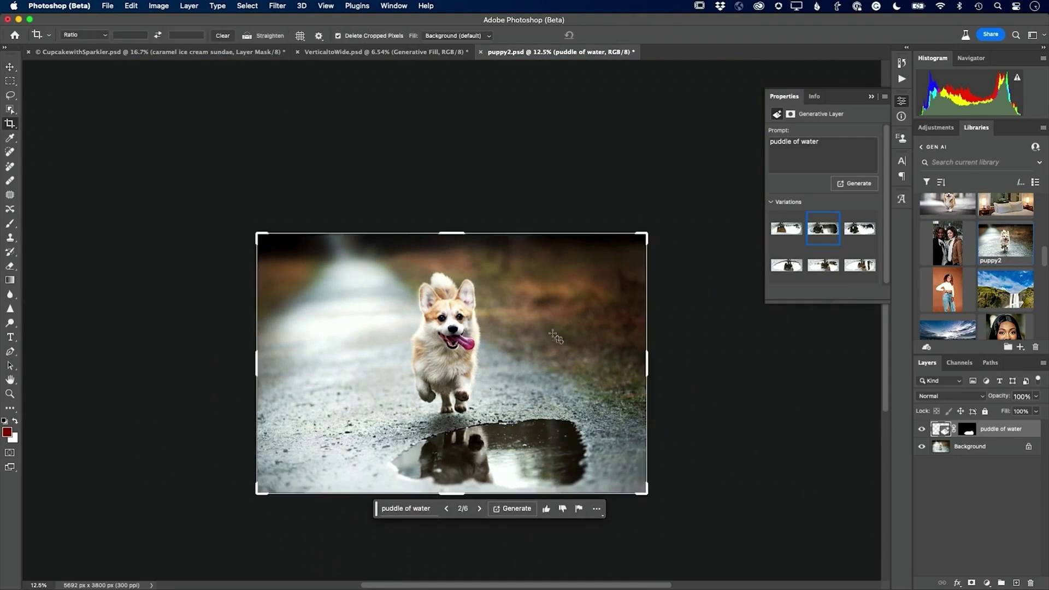
left_click_drag(452, 234, 453, 162)
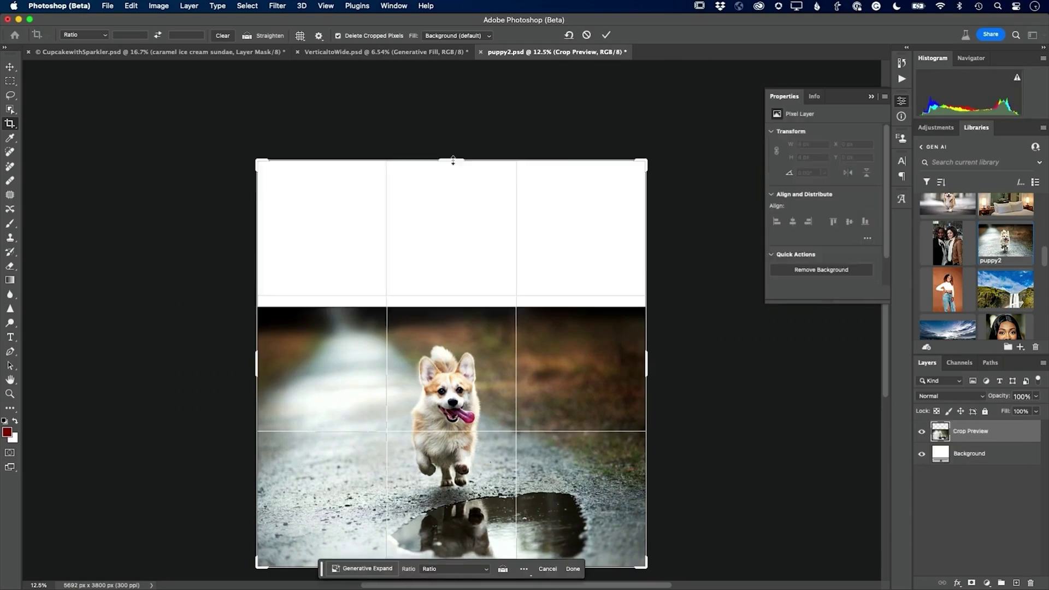
left_click(452, 36)
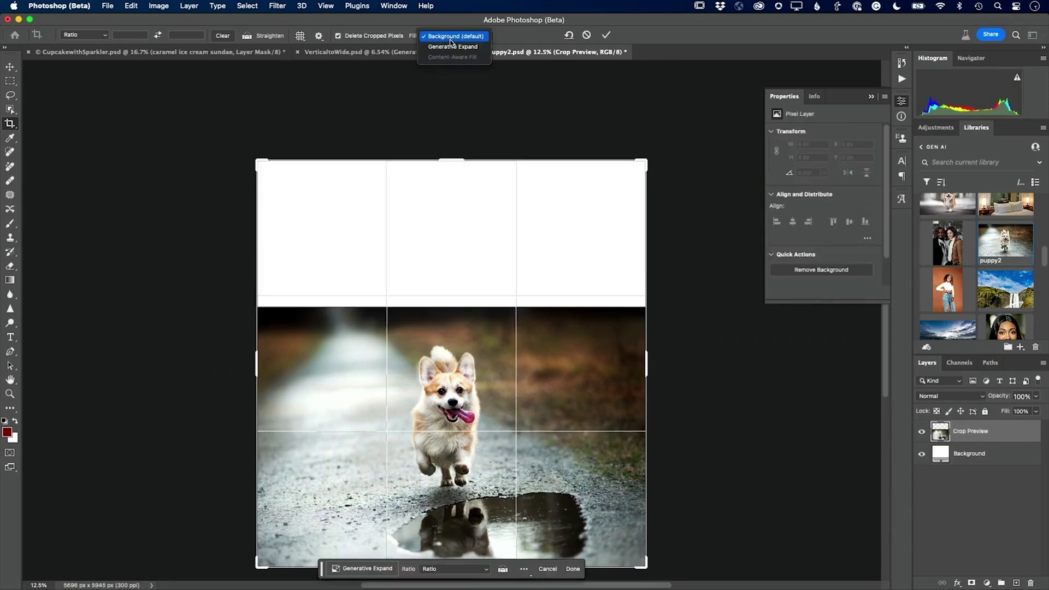
left_click(451, 48)
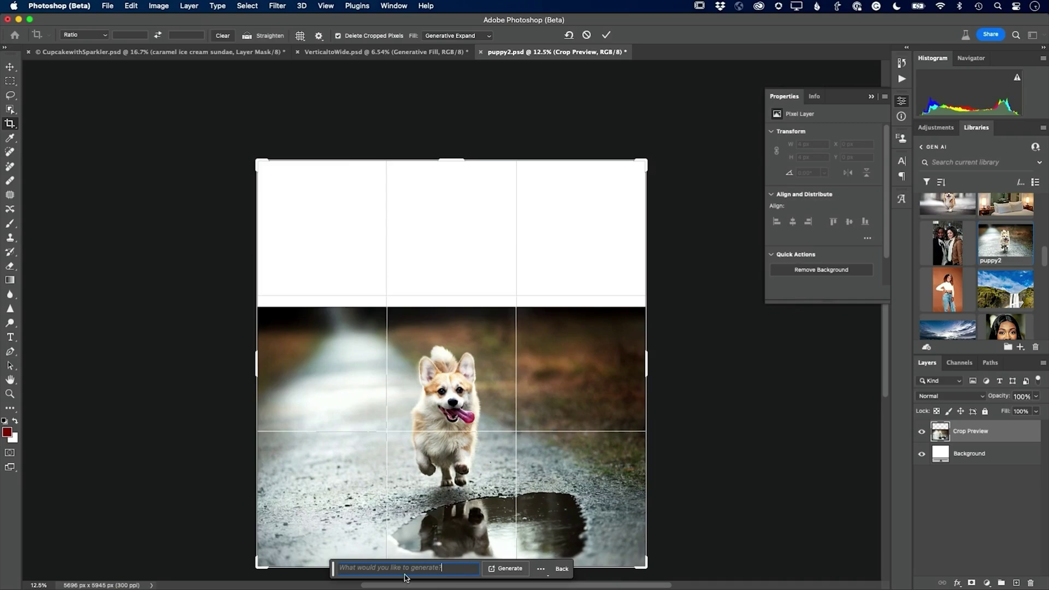
Step: Generate a pink bubble sky in the expanded area and keep the first, translucent variation
type("pi")
type("nk bubble sin the")
type(" the s")
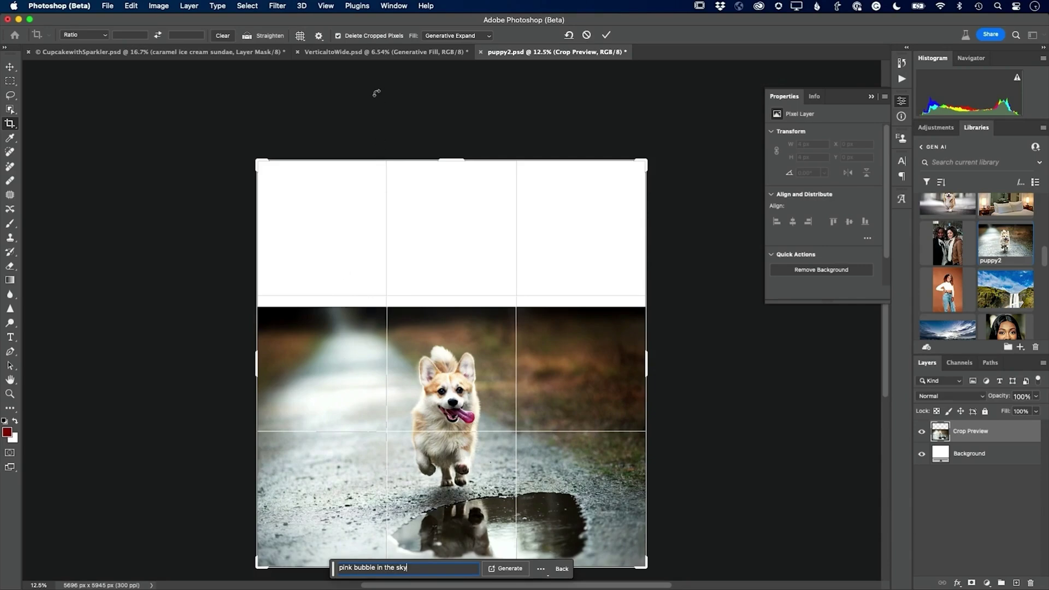
left_click(510, 570)
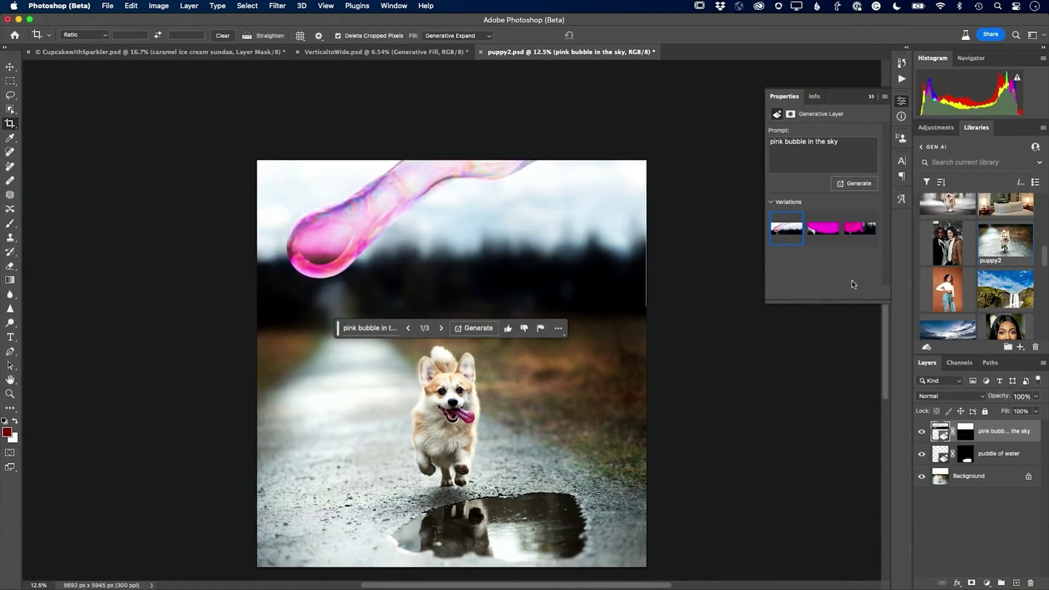
left_click(811, 230)
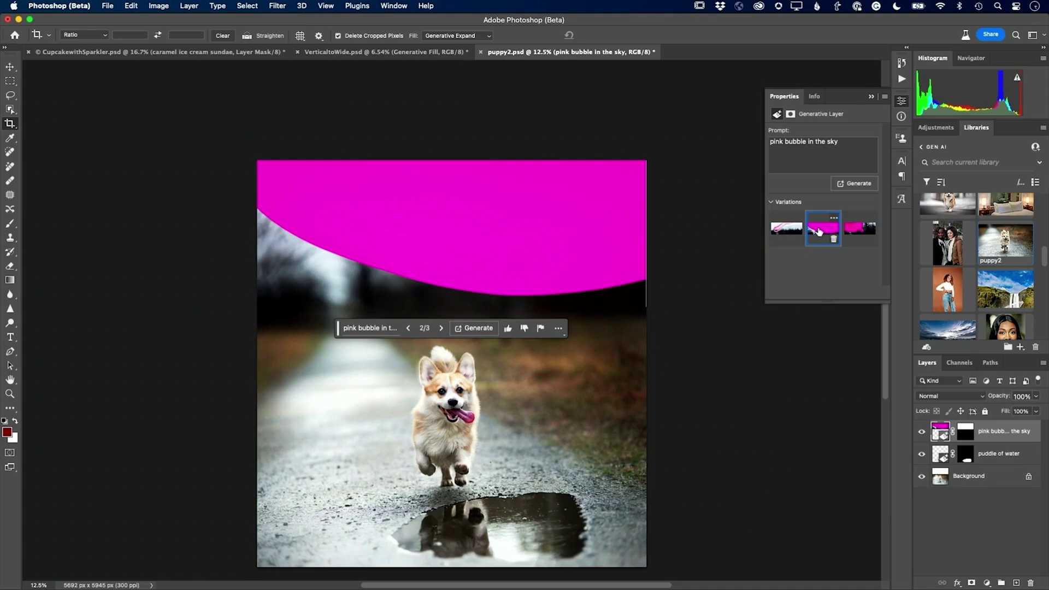
left_click(851, 232)
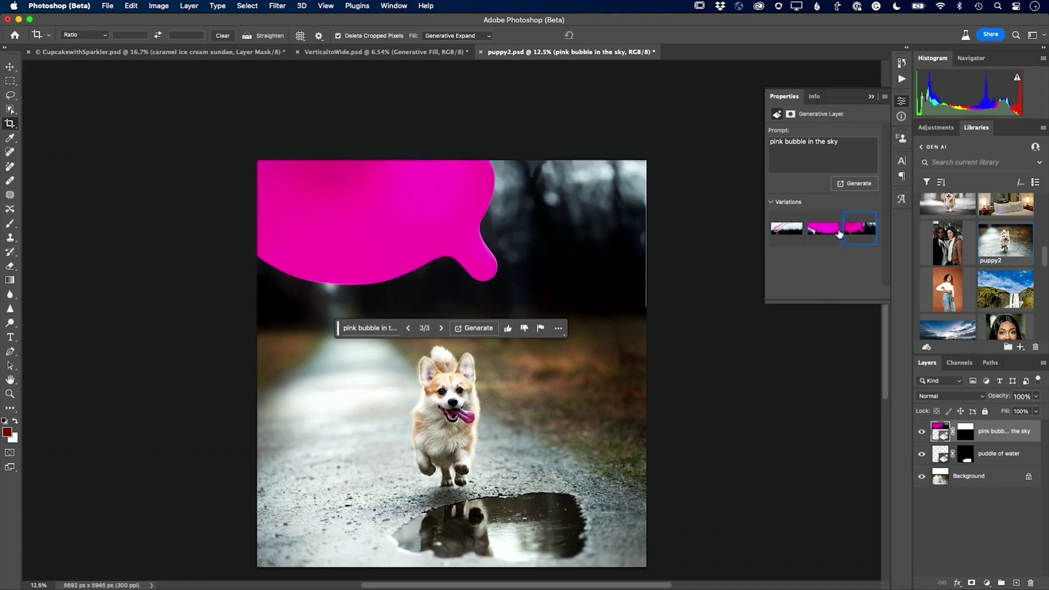
left_click(778, 239)
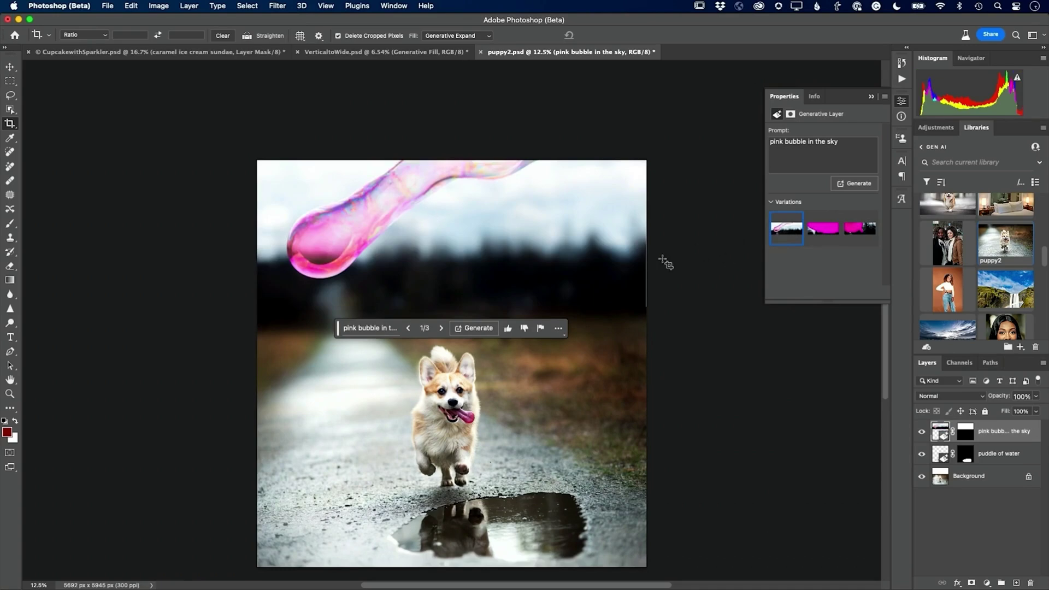
left_click(377, 328)
Step: Revise the prompt to 'pink bubbles in the sky' and regenerate the top band
triple_click(376, 327)
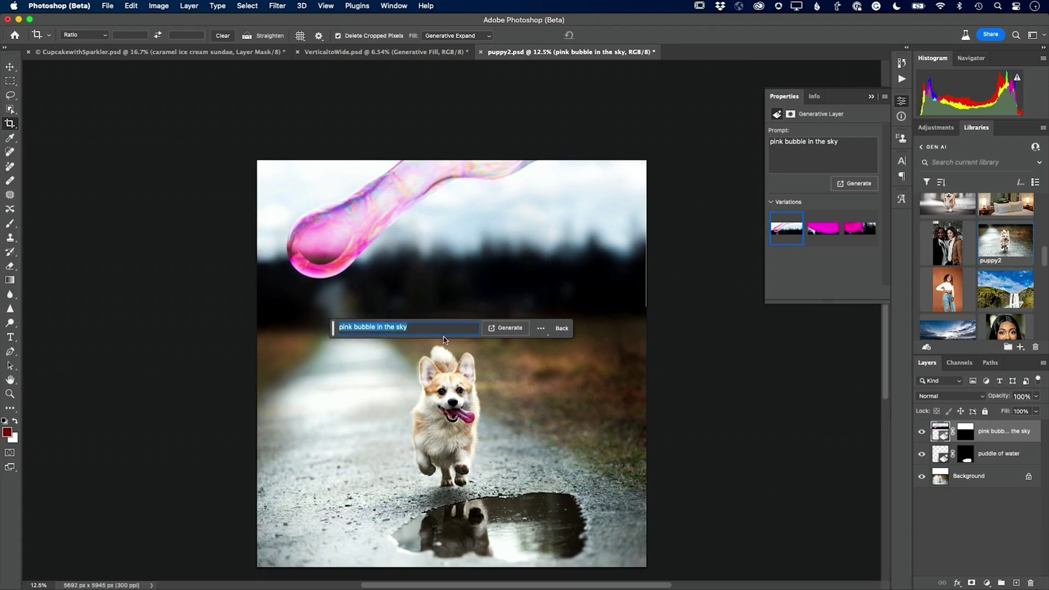
key("Left")
type("00")
key("BackSpace")
key("BackSpace")
type("s")
left_click(506, 328)
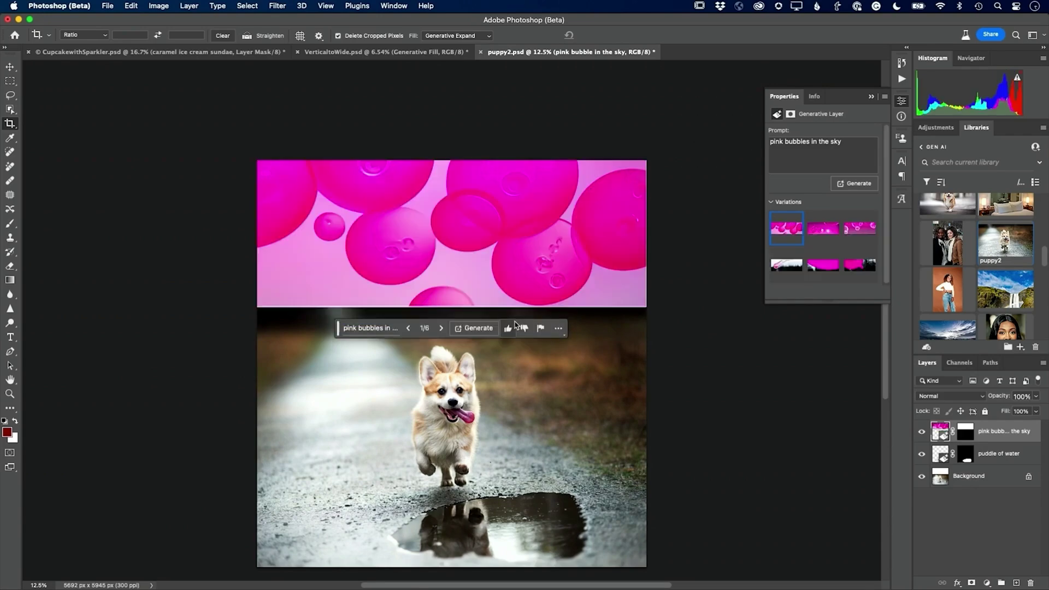
Step: Rate one bubble variation Poor and report another, removing both to leave four
left_click(823, 232)
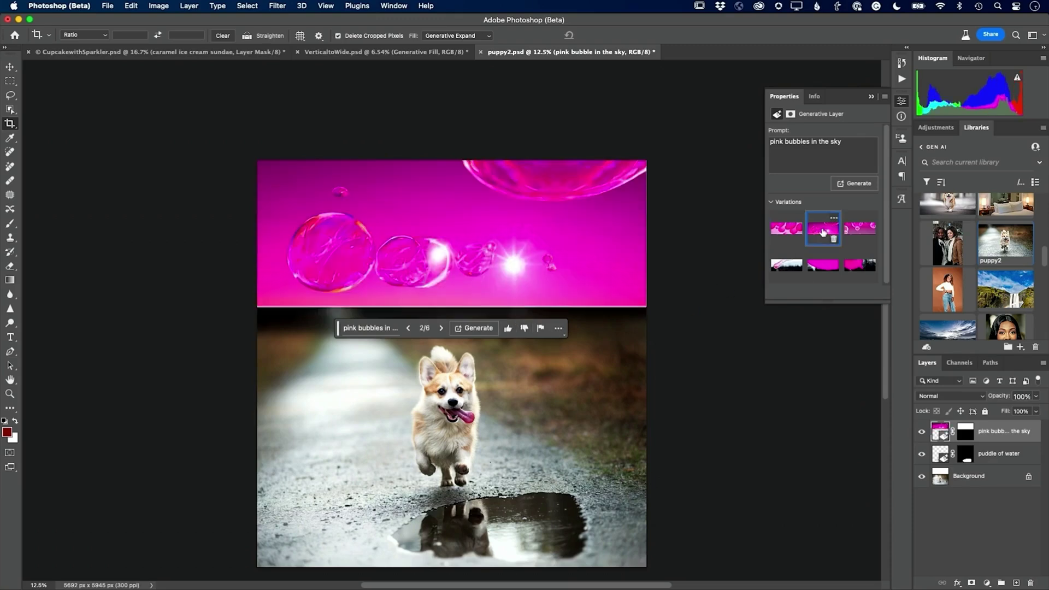
left_click(851, 231)
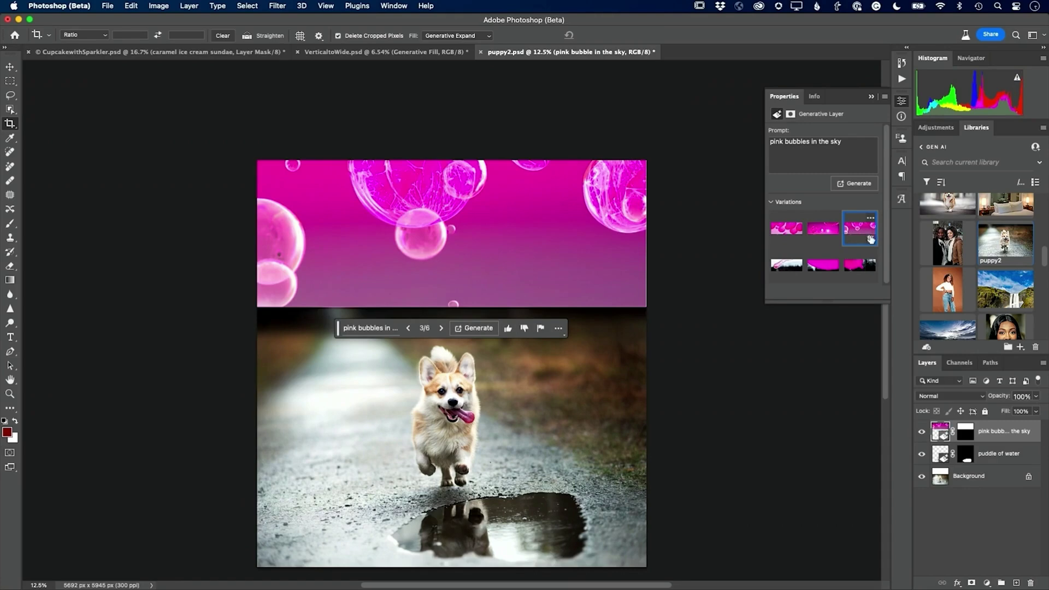
left_click(871, 218)
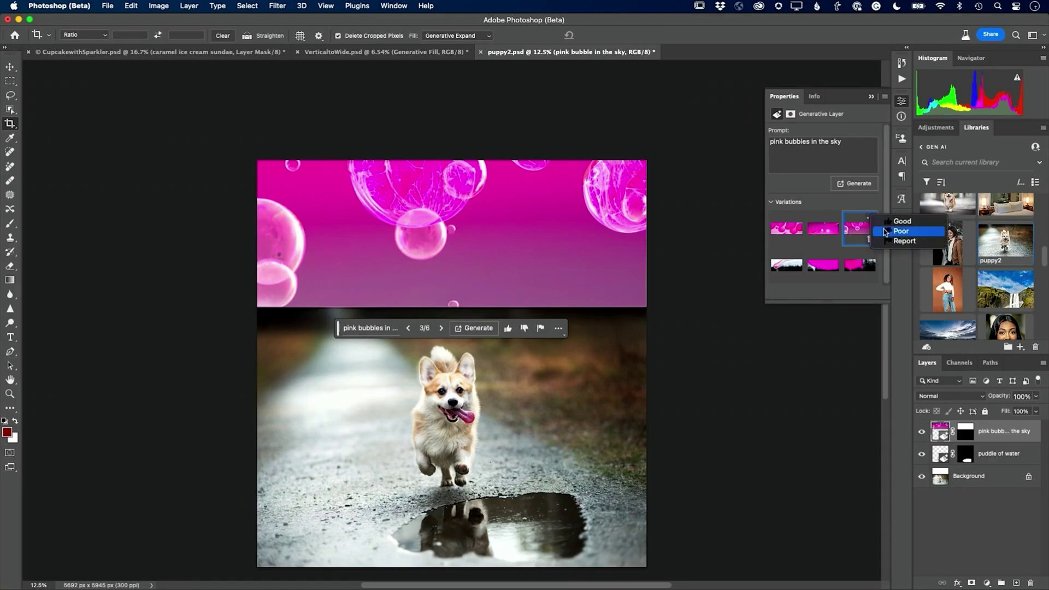
left_click(886, 232)
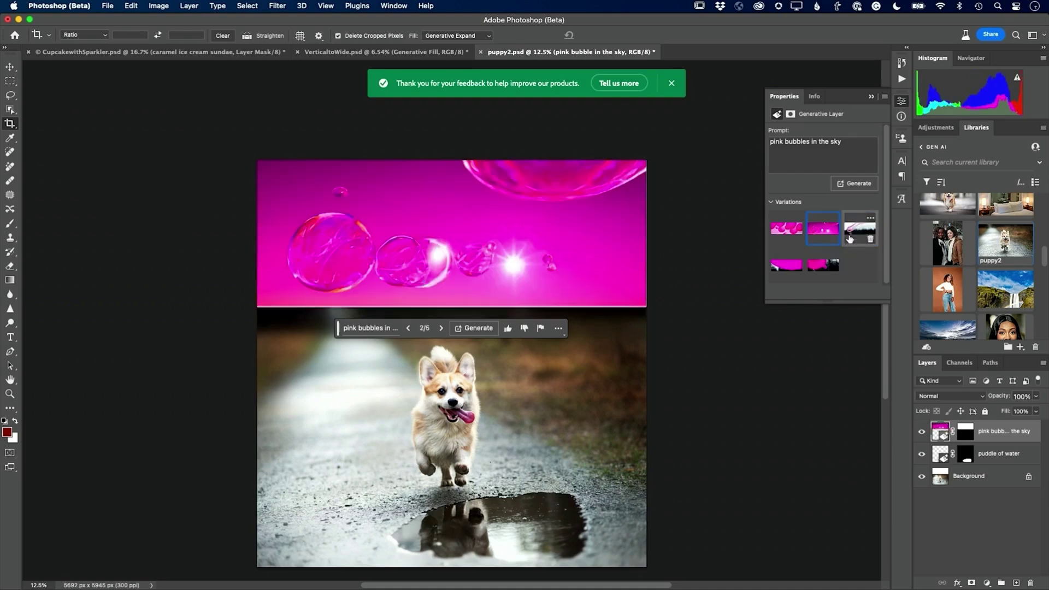
left_click(832, 218)
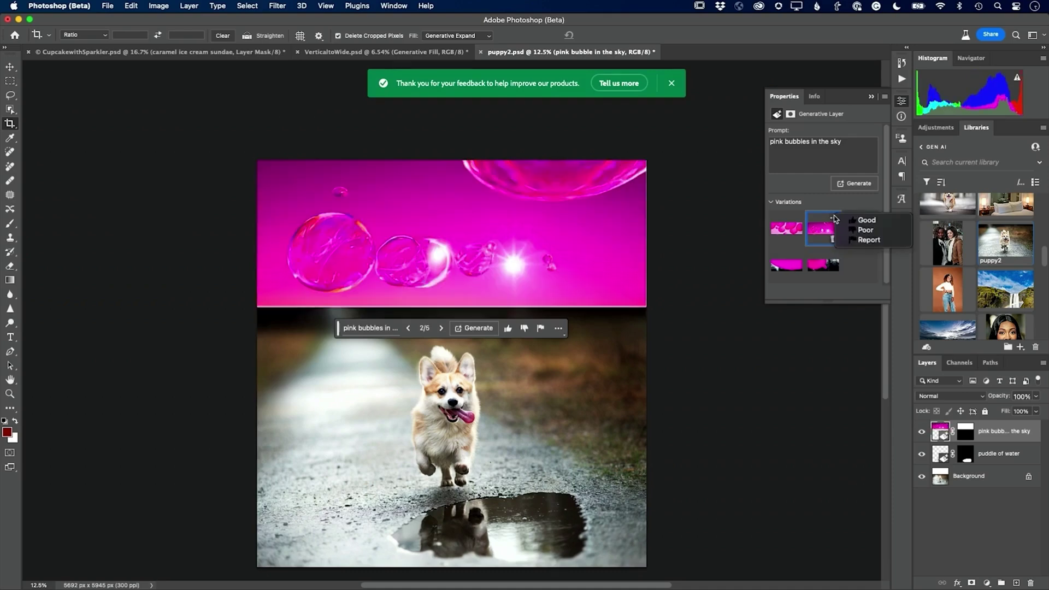
left_click(856, 238)
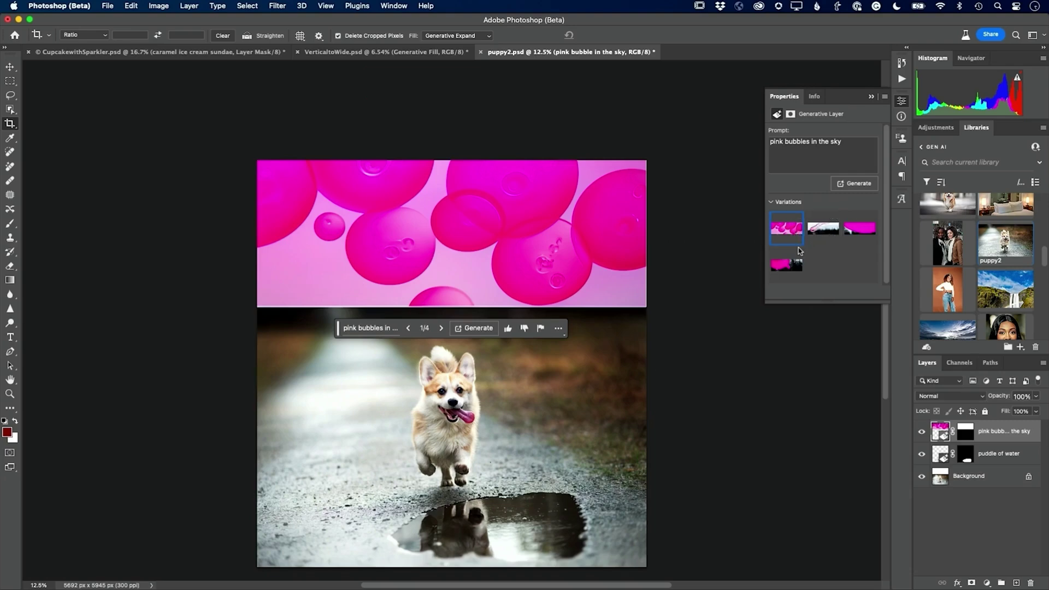
Step: Delete the pink bubble layer and undo the expansion back to 5692 × 3800 px
left_click_drag(1012, 433, 1031, 583)
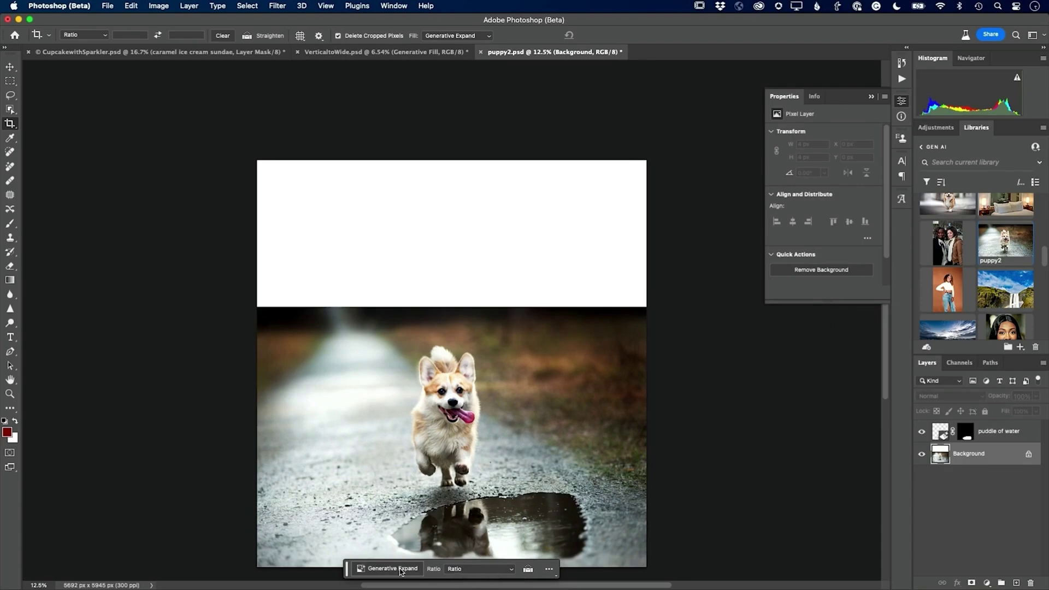
left_click(405, 569)
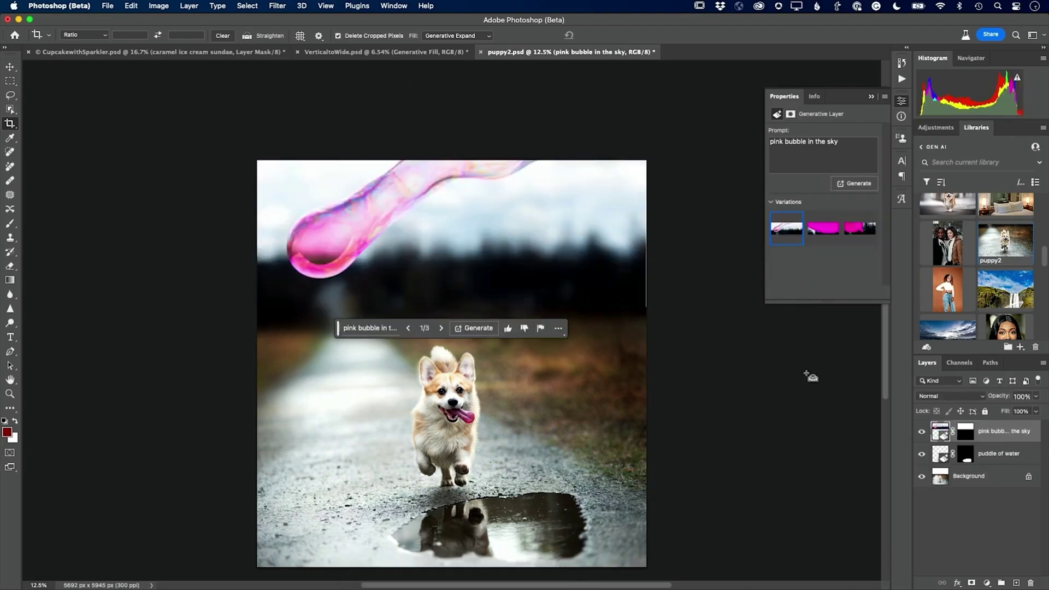
key("super+z")
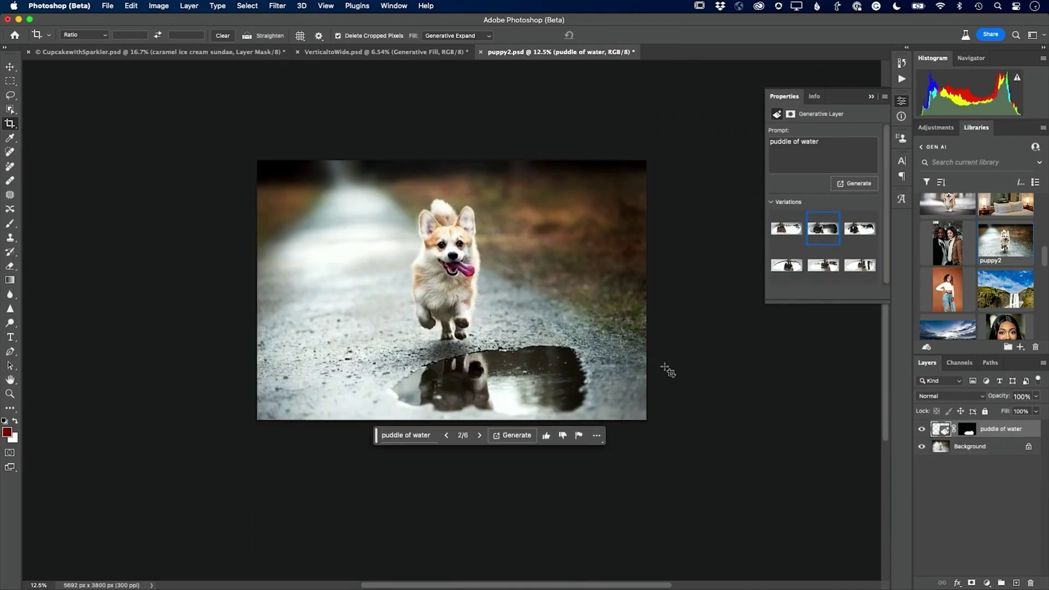
scroll(427, 257, "up", 5)
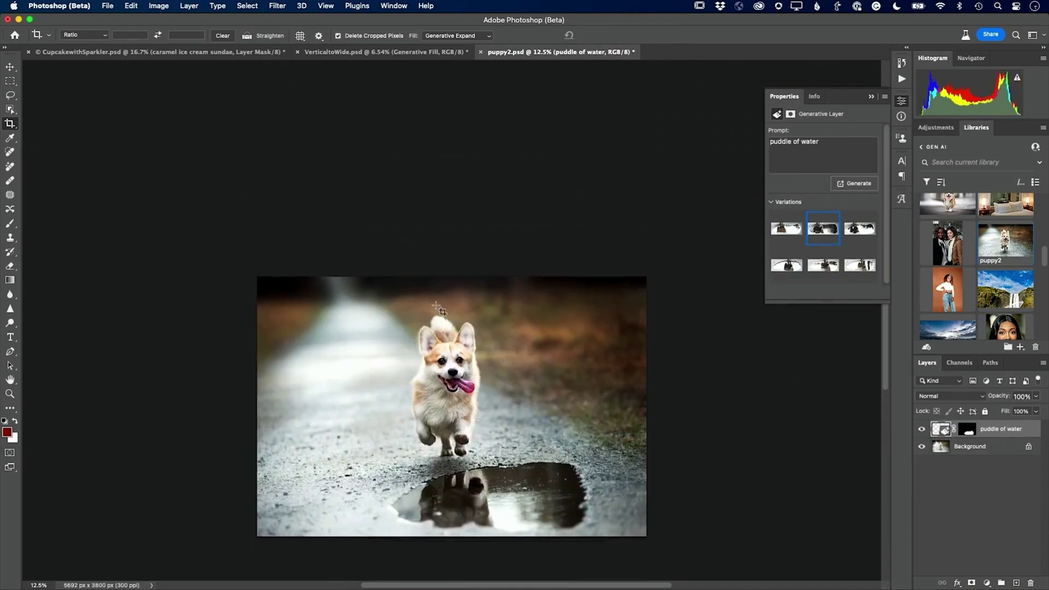
Step: Extend the canvas upward to 5590 px tall with the Crop tool and commit it
left_click(445, 282)
left_click_drag(449, 276, 449, 205)
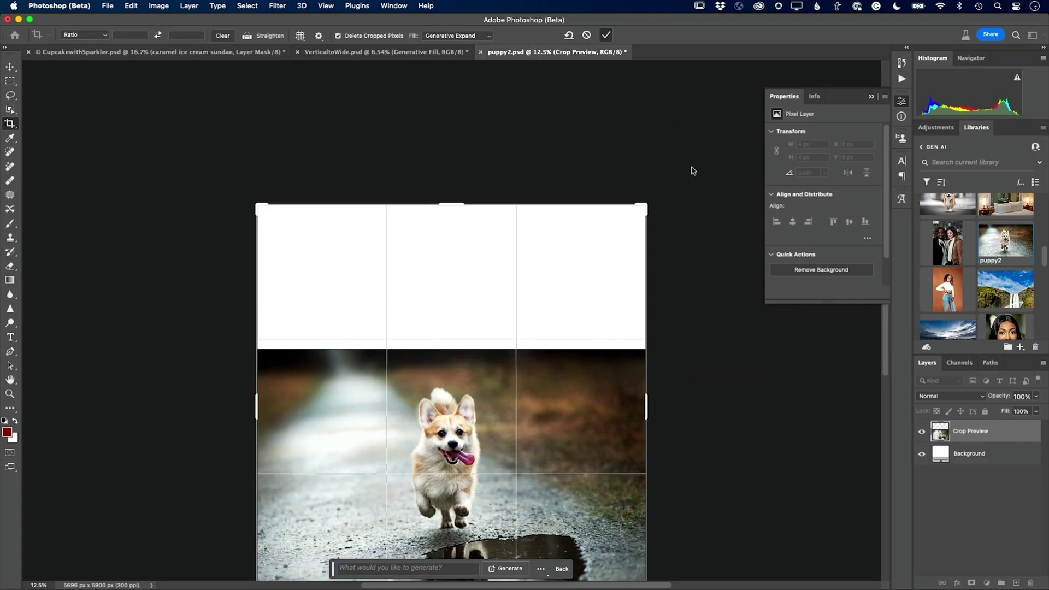
left_click(400, 541)
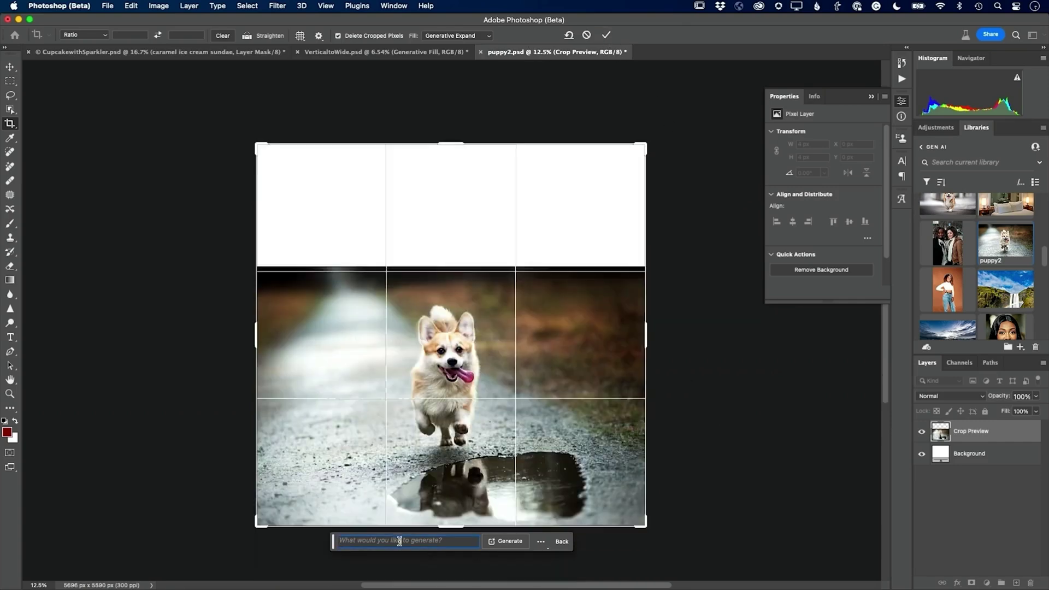
Step: Generate 'pink bubbles in the rainy sky' in the new area above the photo
type("pink bubles")
key("BackSpace")
key("BackSpace")
type("bles in the rainy sky")
left_click(507, 542)
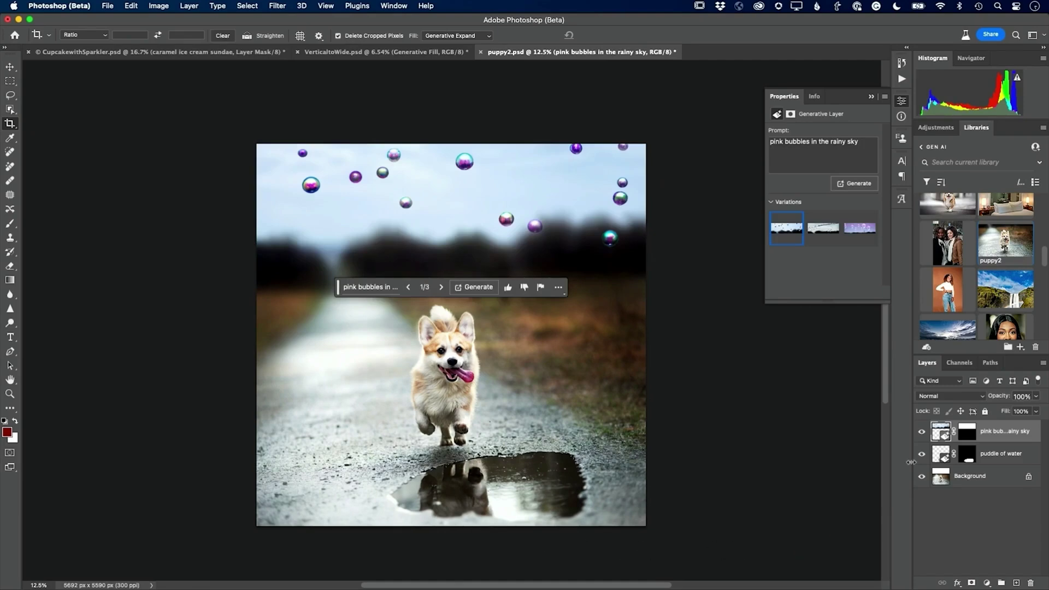
Step: Compare the three sky variations, keep the second's diagonal strand of small pink bubbles, then generate more
left_click(815, 235)
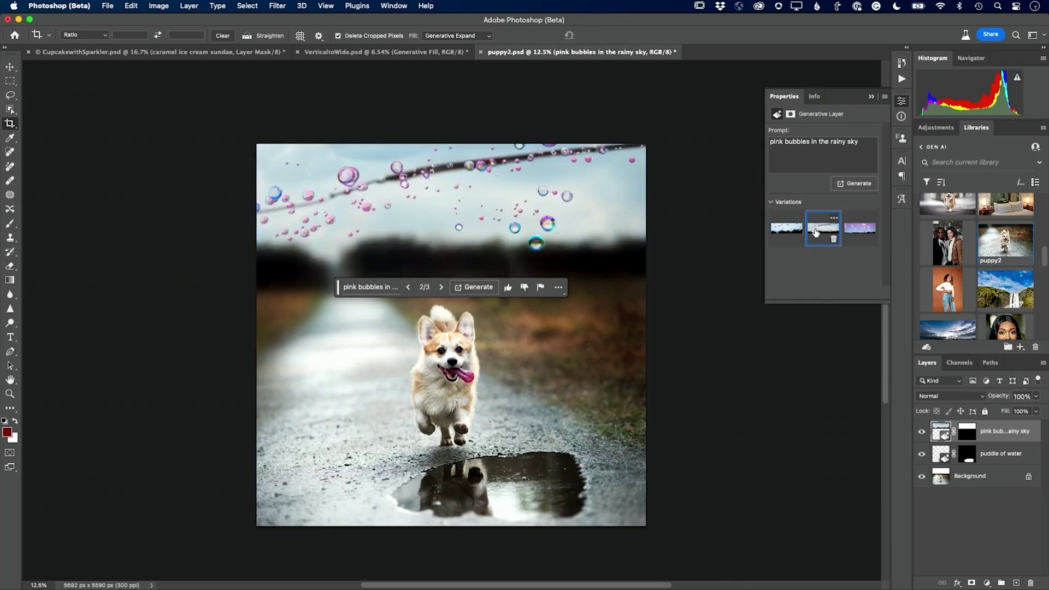
left_click(859, 236)
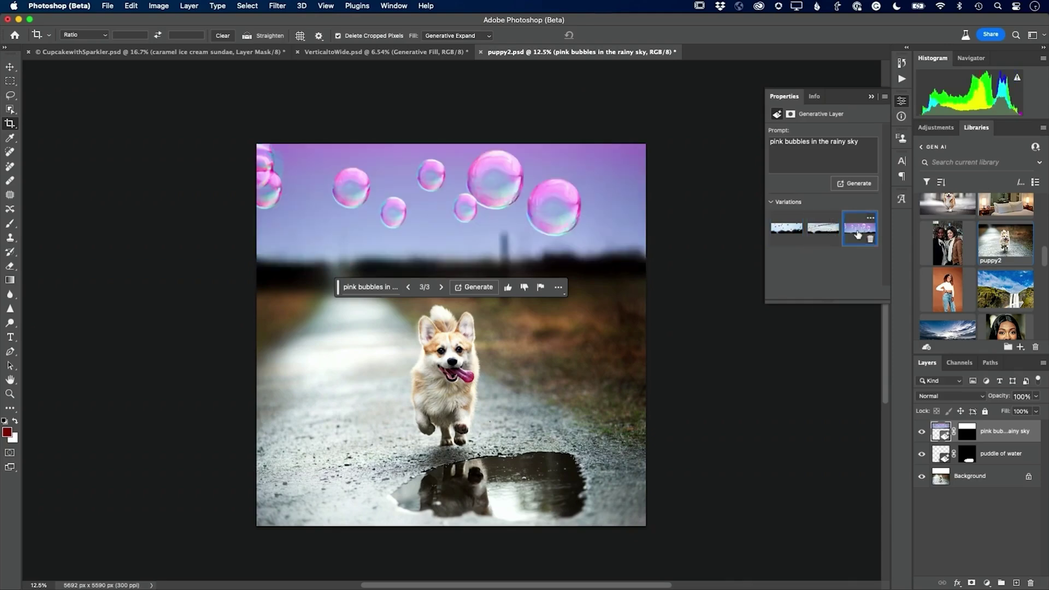
left_click(780, 234)
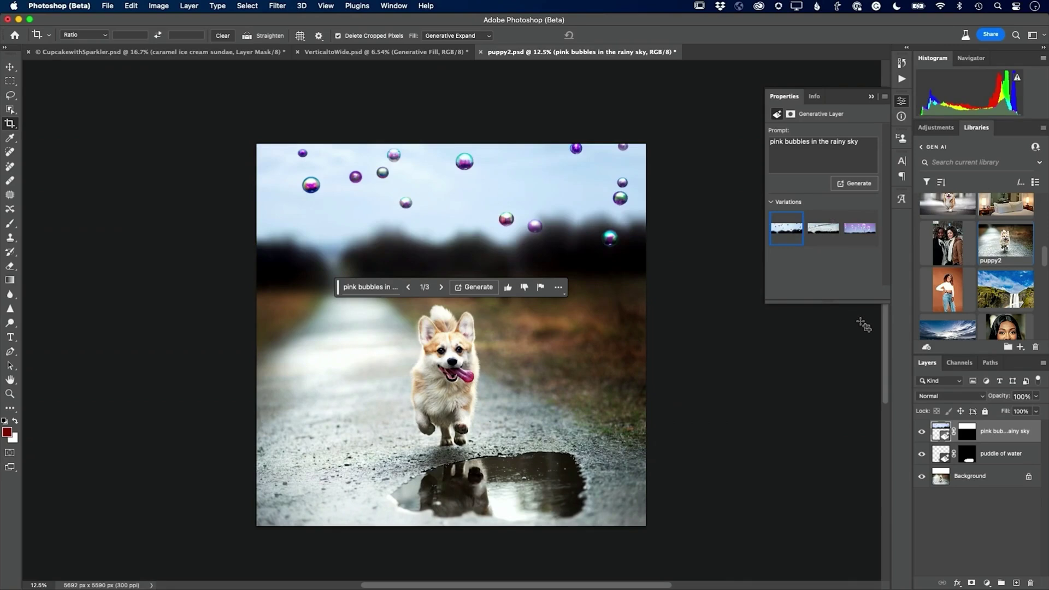
left_click(814, 228)
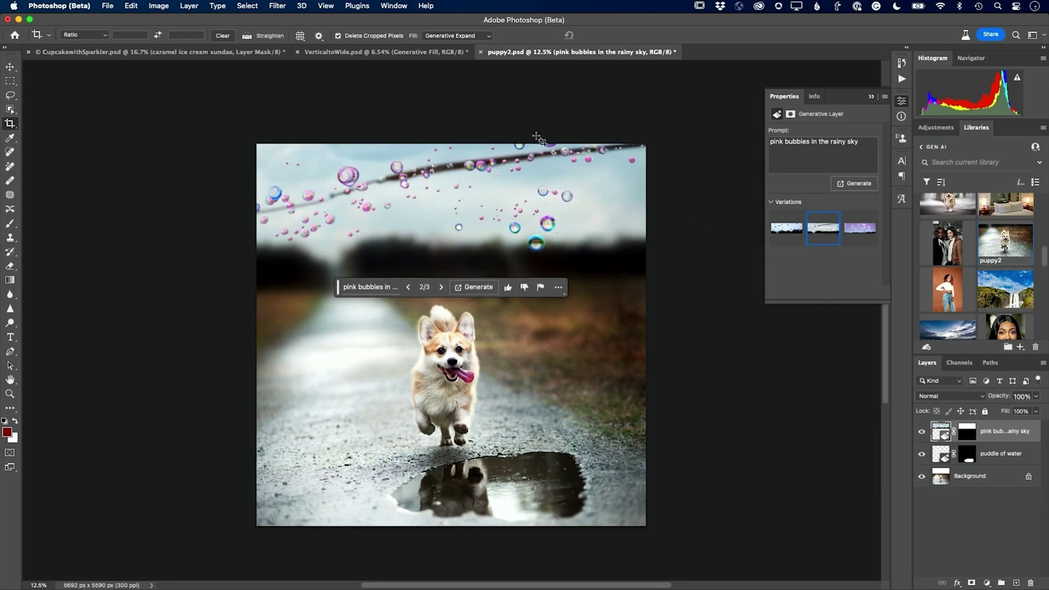
left_click(855, 183)
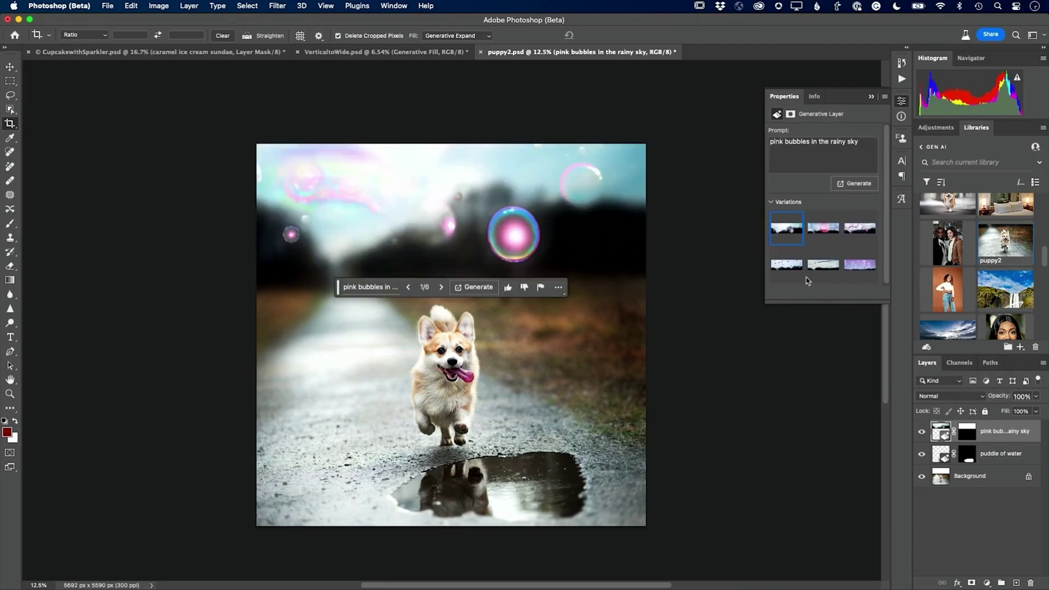
Step: Preview the newest sky variation, then discard the sixth and fifth variations
left_click(854, 265)
left_click(871, 277)
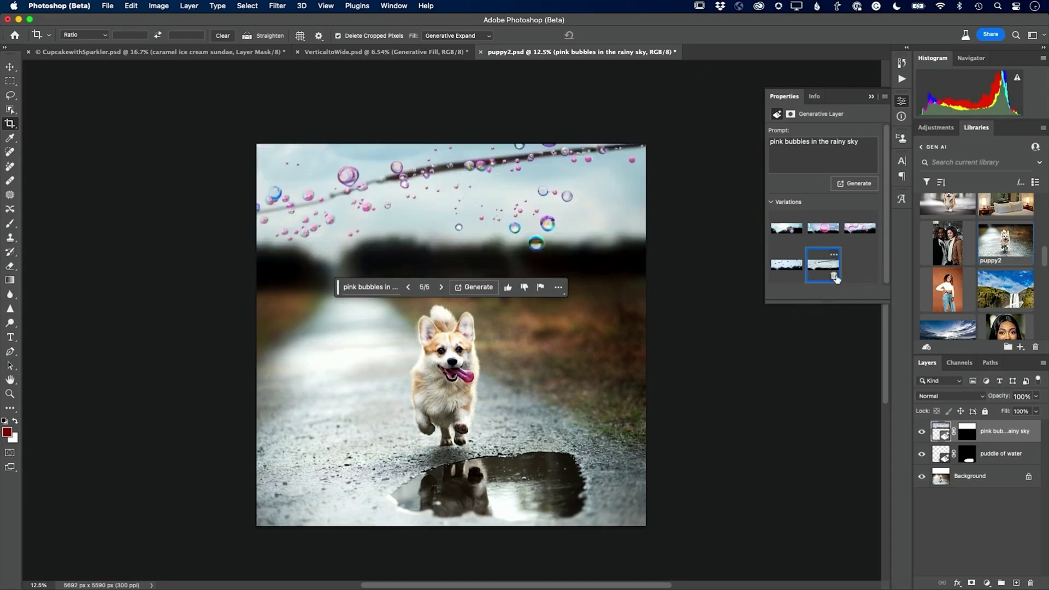
left_click(834, 276)
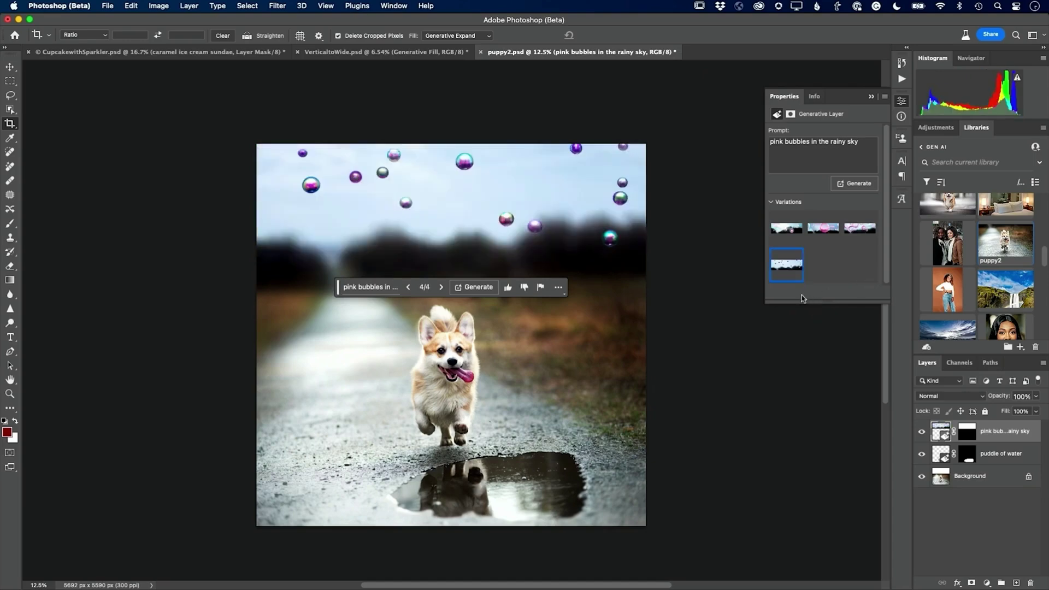
Step: Review the four remaining variations, ending on the third with large translucent pink bubbles
left_click(784, 233)
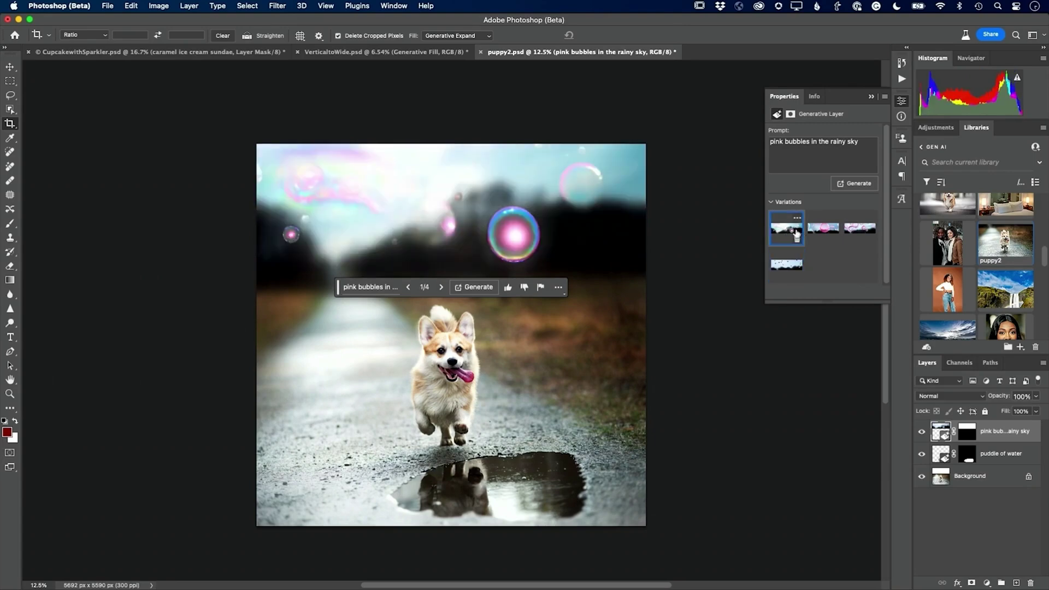
left_click(815, 232)
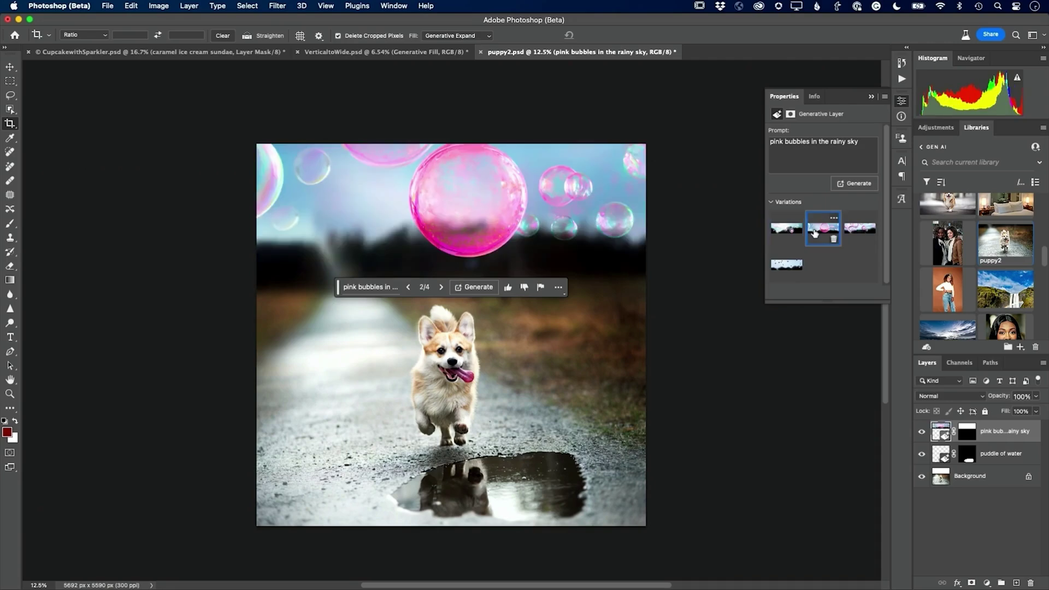
left_click(856, 232)
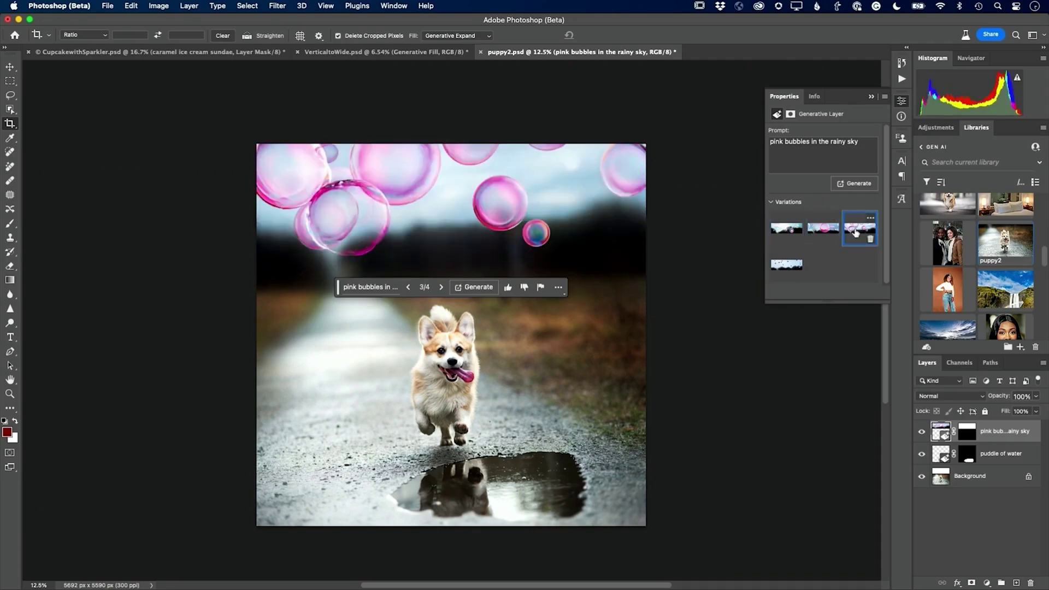